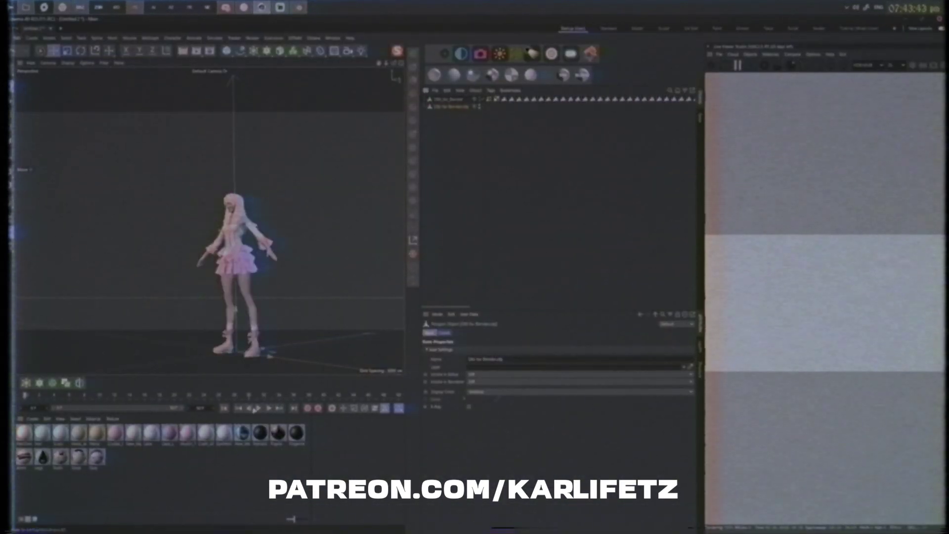
Step: Play the character's animation, then stop it and reset her to the T-pose at frame 0
click(258, 408)
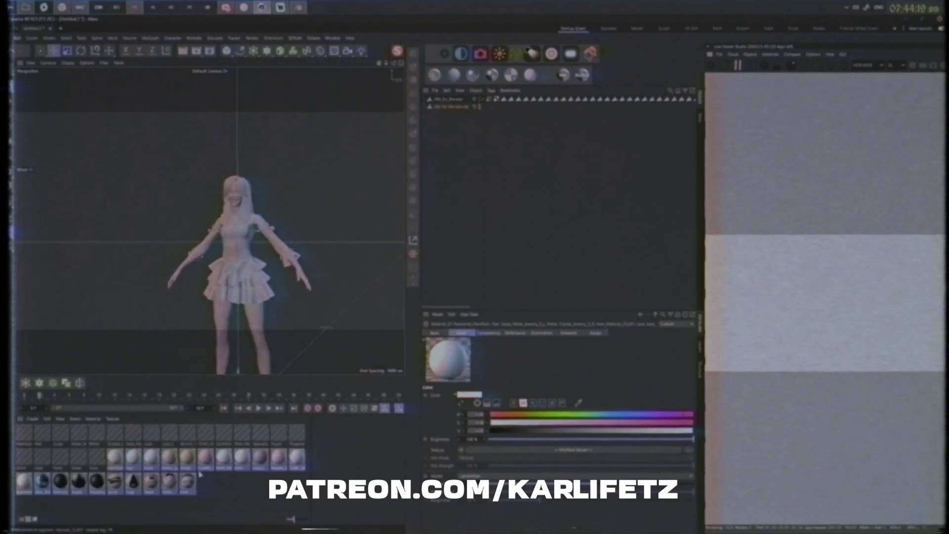
click(217, 459)
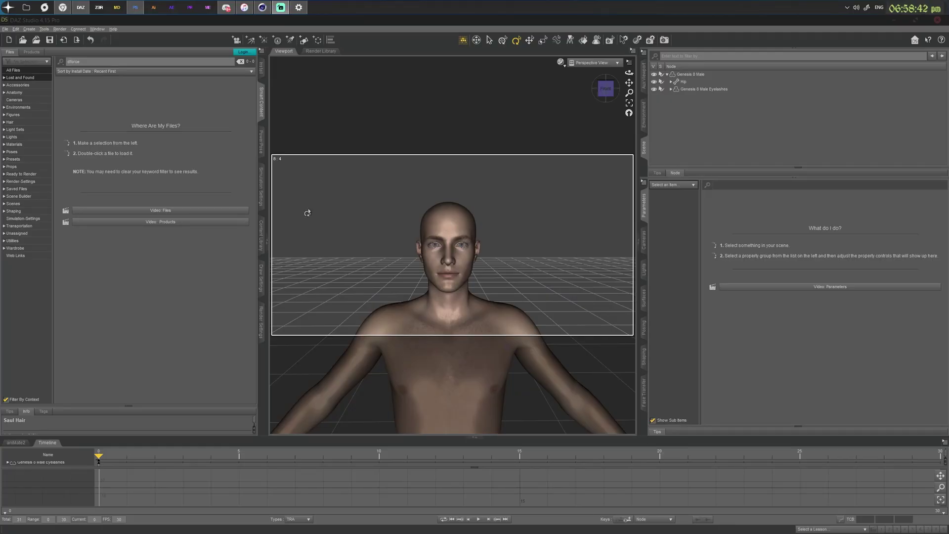
Step: Select the Genesis 8 Male figure and load Saul Hair from the Hair category
click(11, 116)
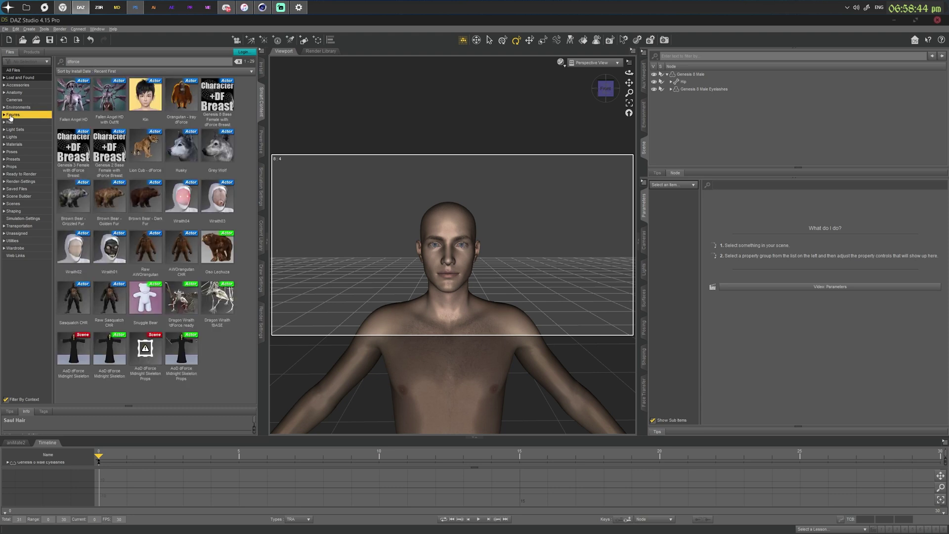
click(14, 124)
click(707, 90)
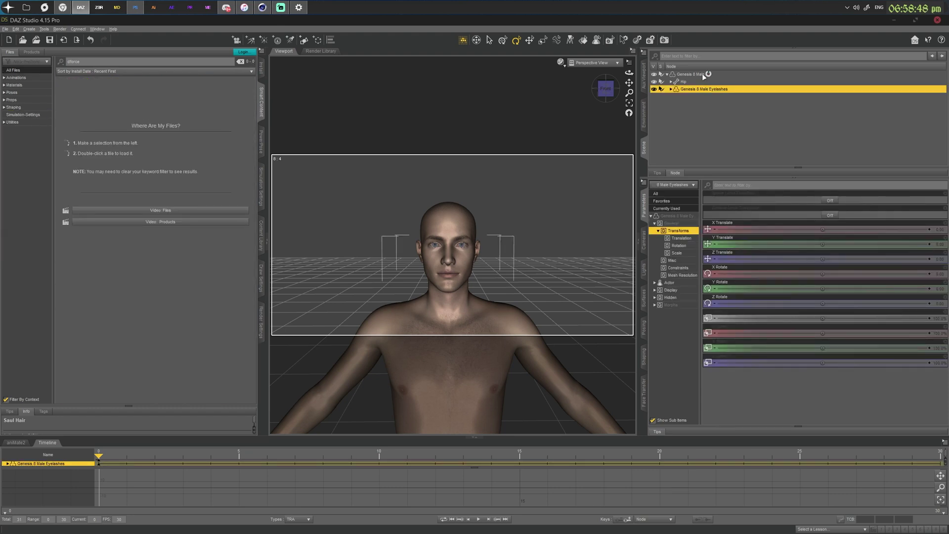
click(702, 74)
click(11, 137)
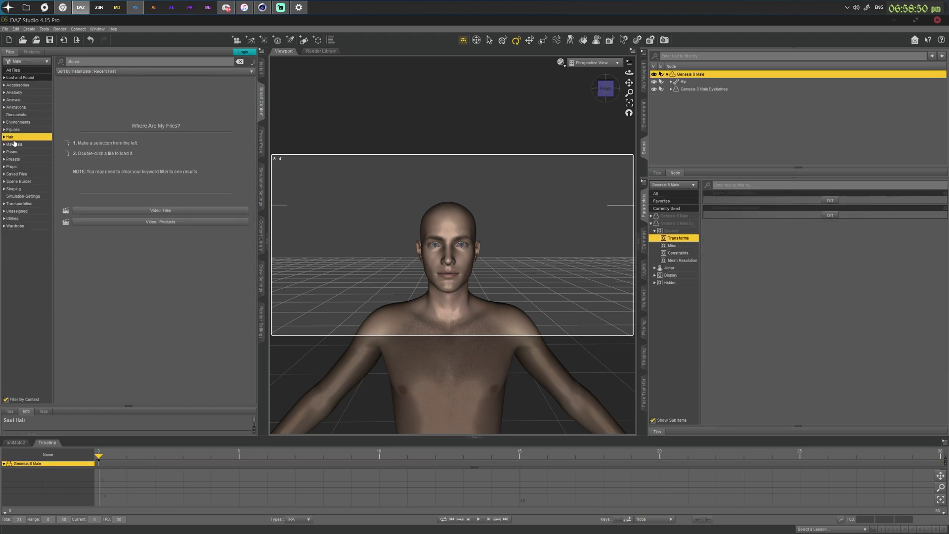
double_click(158, 255)
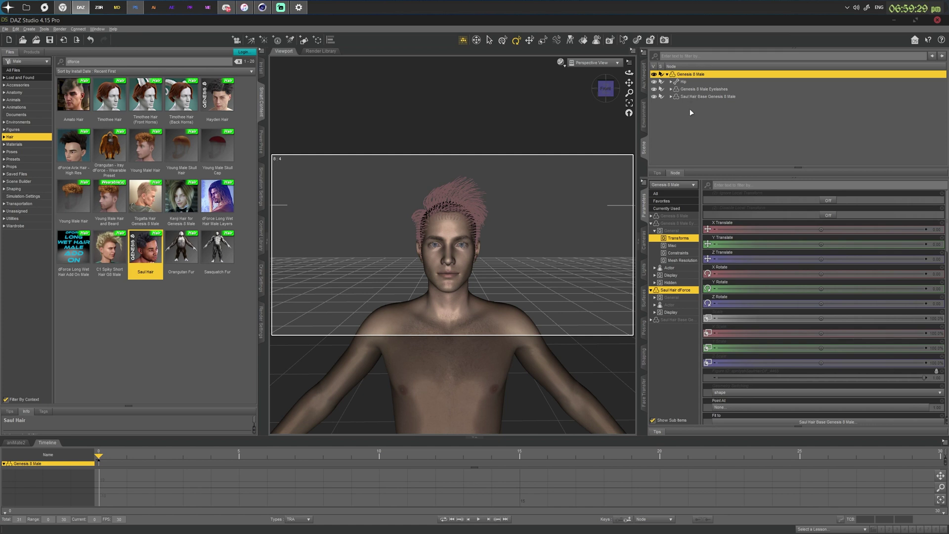
Step: Select Saul Hair Base Genesis 8 Male, widen the Parameters pane and scroll to Line Tessellation Sides
click(696, 96)
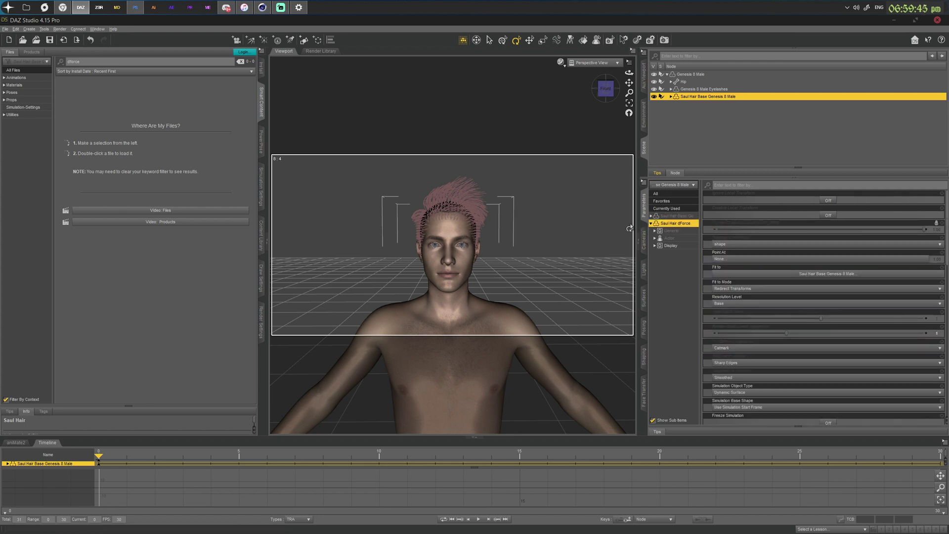
drag(637, 224, 598, 224)
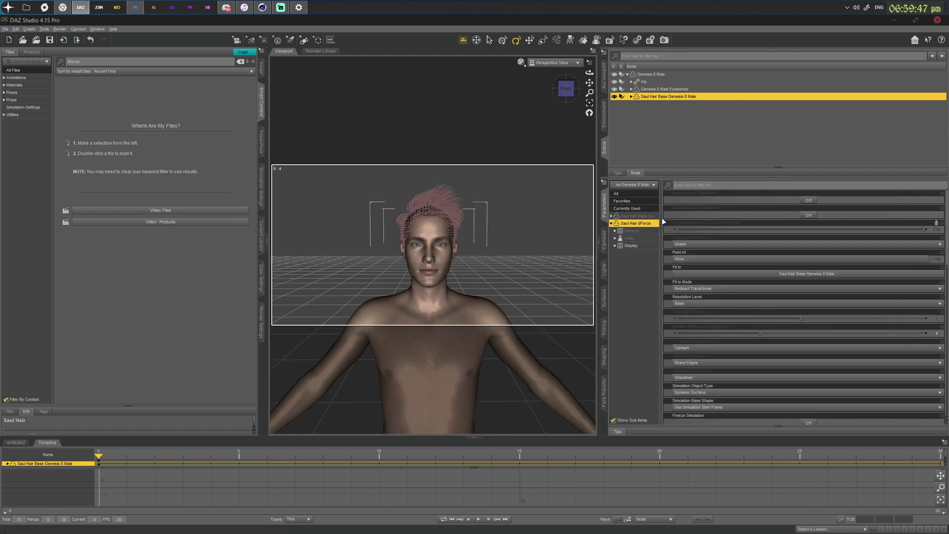
drag(662, 218, 699, 221)
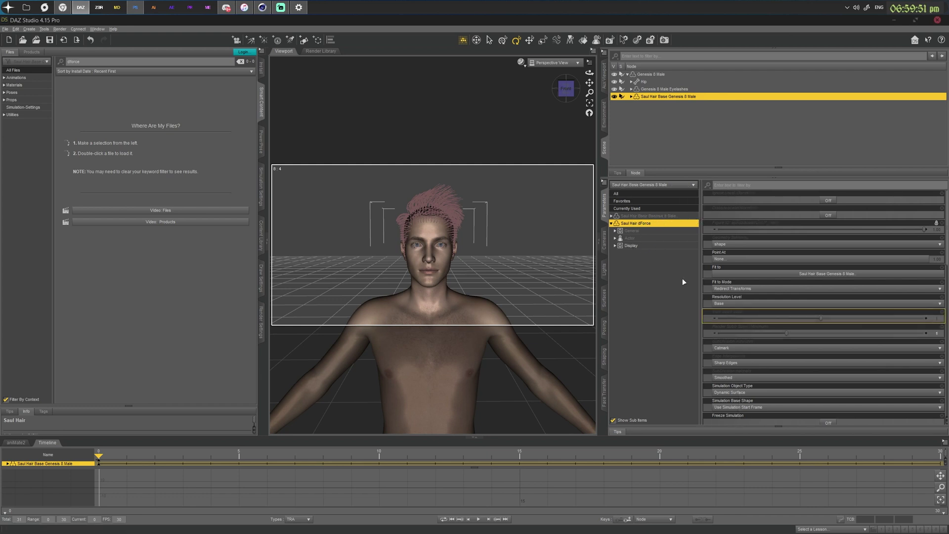
scroll(767, 253, down, 2)
scroll(766, 251, down, 6)
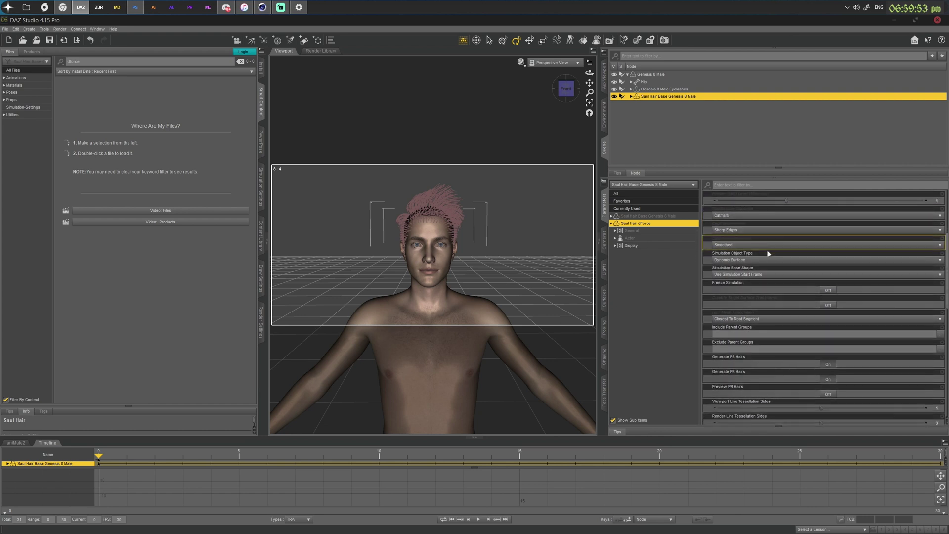
scroll(766, 252, down, 2)
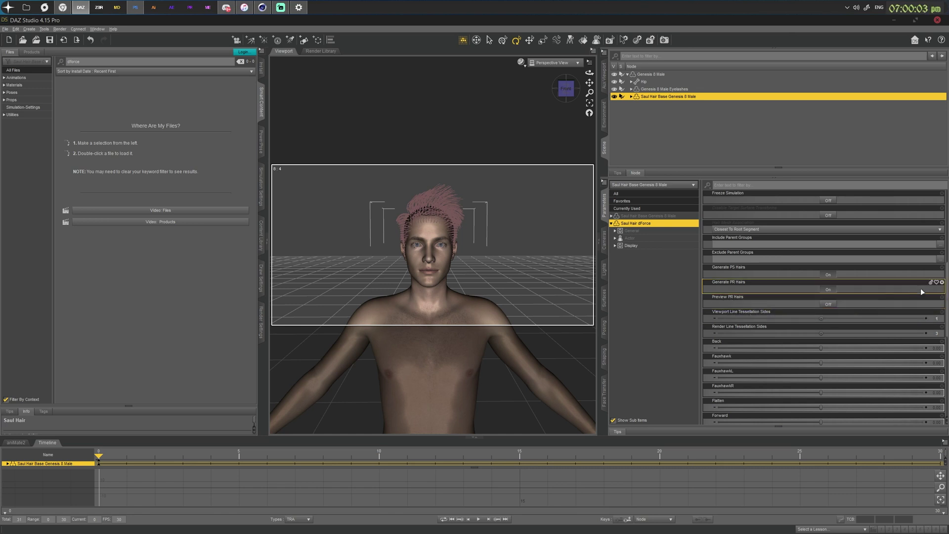
Step: Set the Preview PR Hairs property's colour to green in its Parameter Settings
click(941, 299)
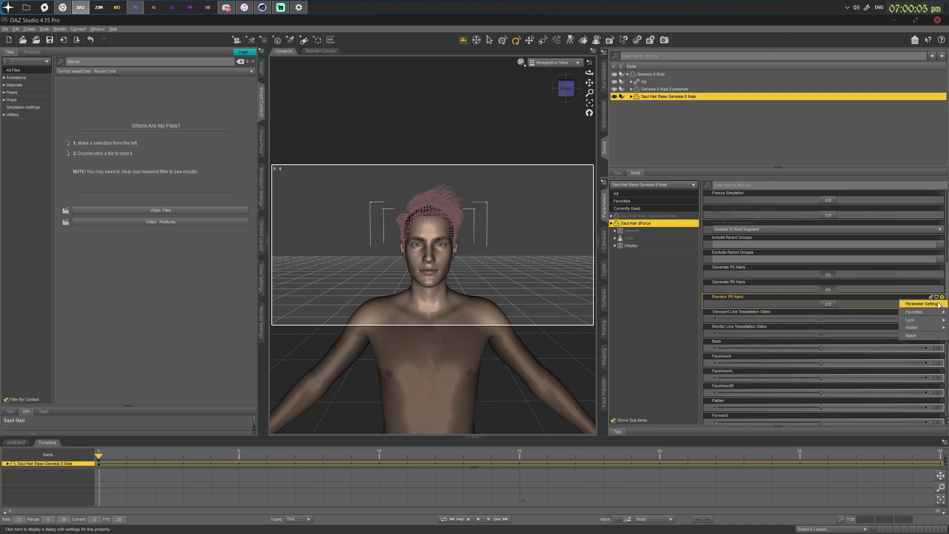
click(924, 303)
click(451, 268)
click(410, 259)
click(507, 349)
click(484, 361)
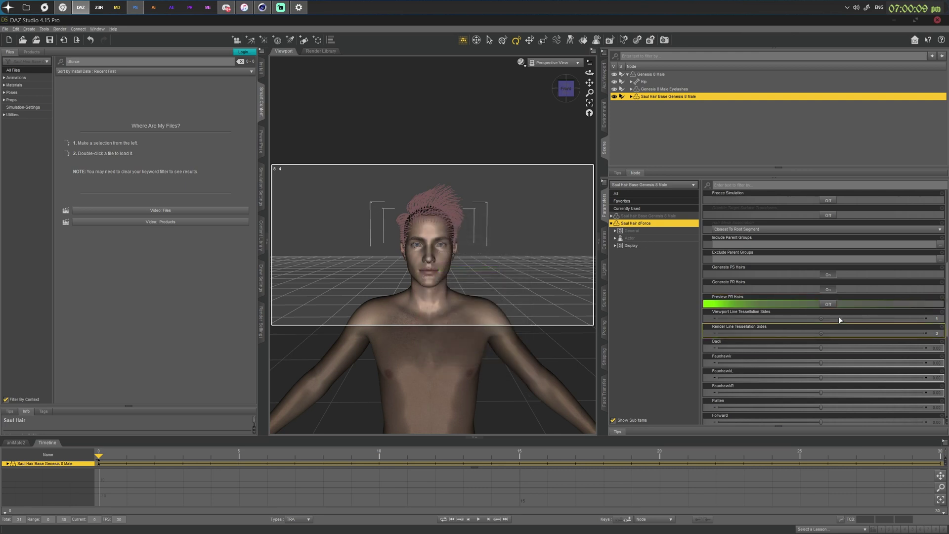
Step: Set the Viewport Line Tessellation Sides property's colour to green in its Parameter Settings
click(942, 312)
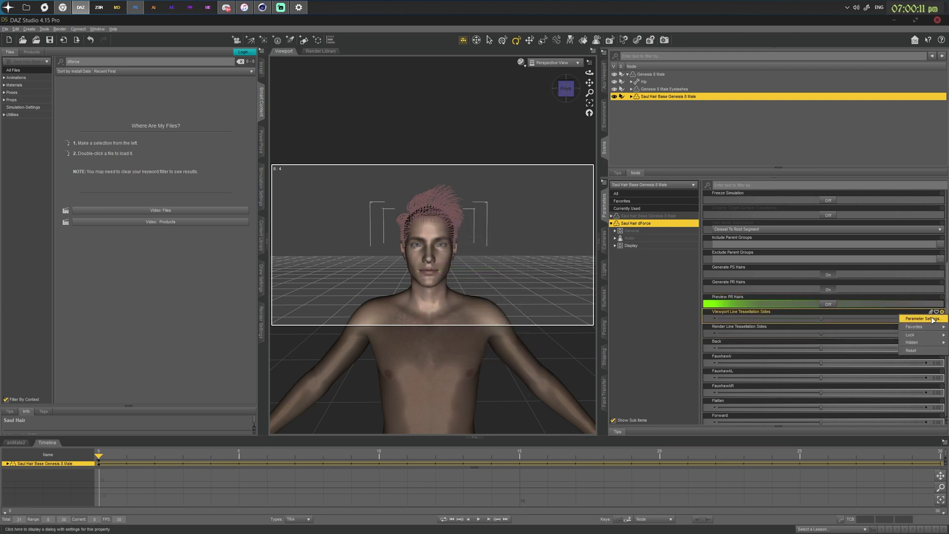
click(923, 321)
click(469, 268)
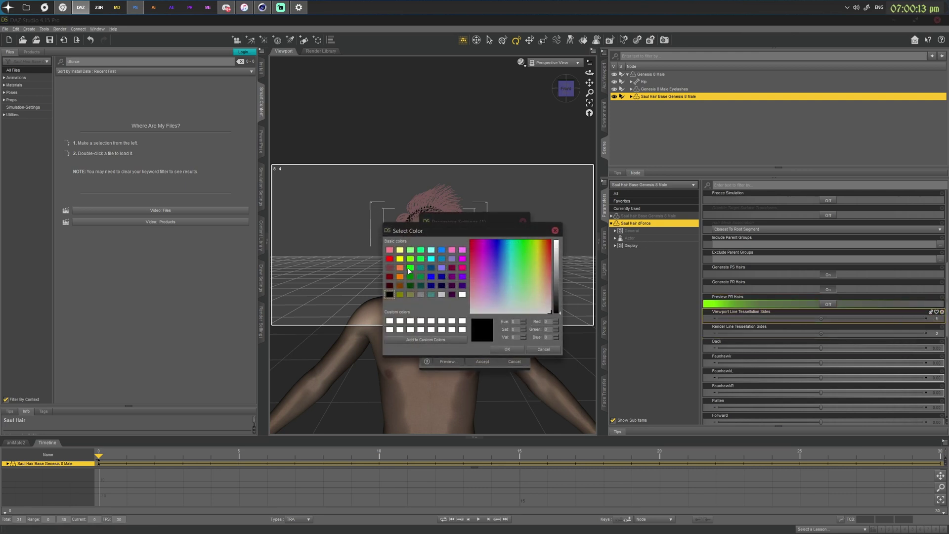
click(410, 267)
click(504, 348)
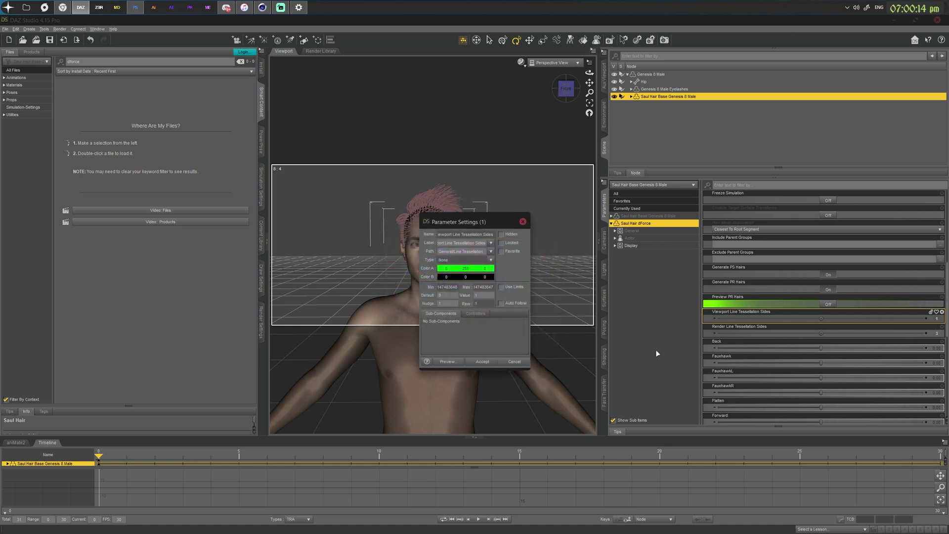
click(482, 362)
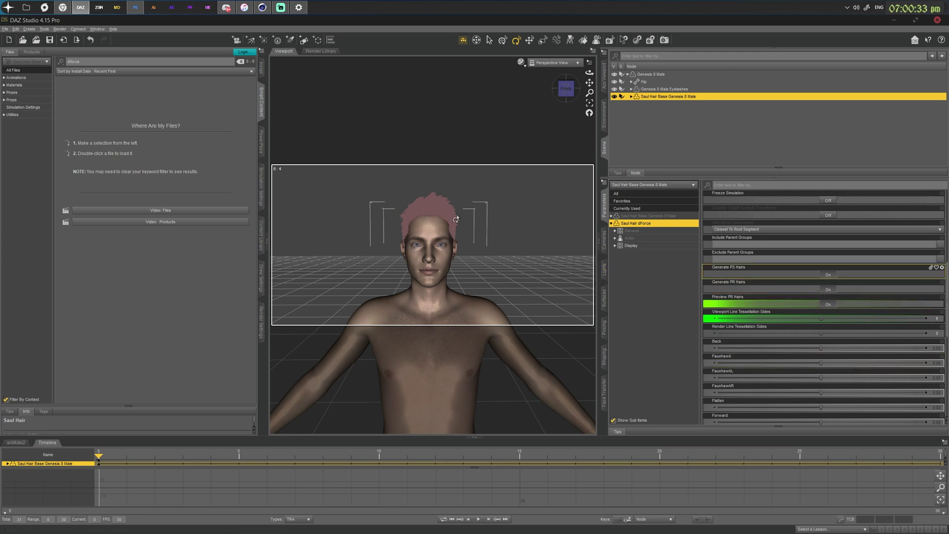
Step: Orbit and zoom around the figure to inspect the hair, ending on a centred front view
drag(565, 84, 450, 193)
scroll(450, 192, up, 10)
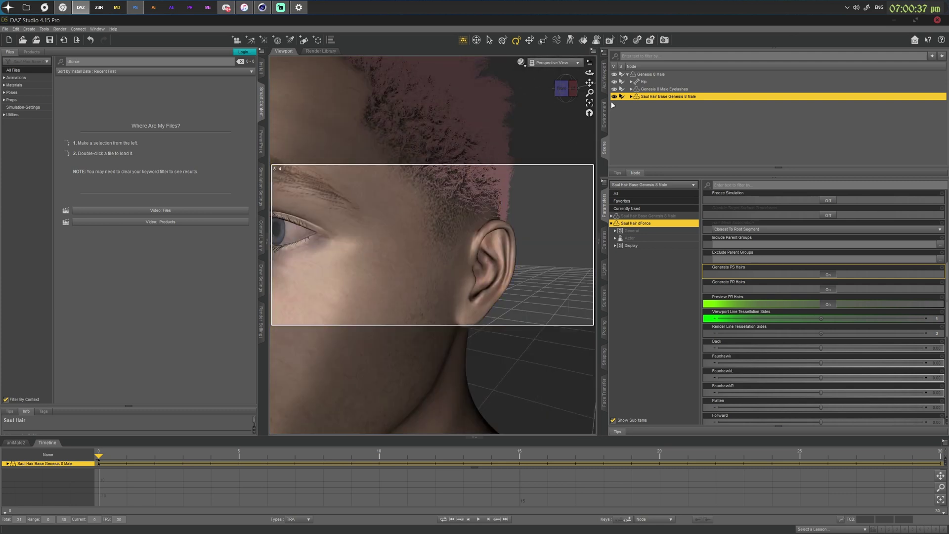
drag(495, 148, 552, 164)
click(562, 88)
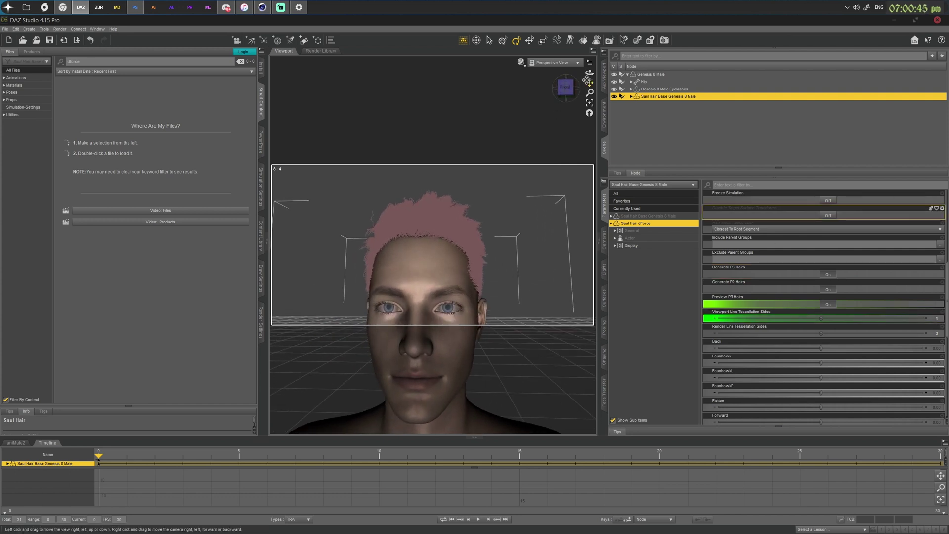
drag(590, 82, 601, 84)
click(566, 88)
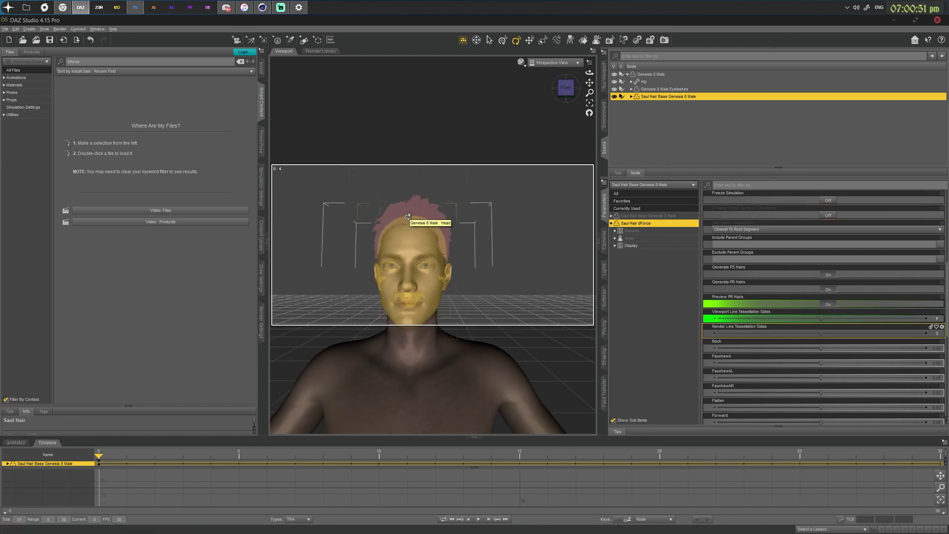
Step: Set Viewport Line Tessellation Sides to 3 and view the denser hair in profile
click(936, 318)
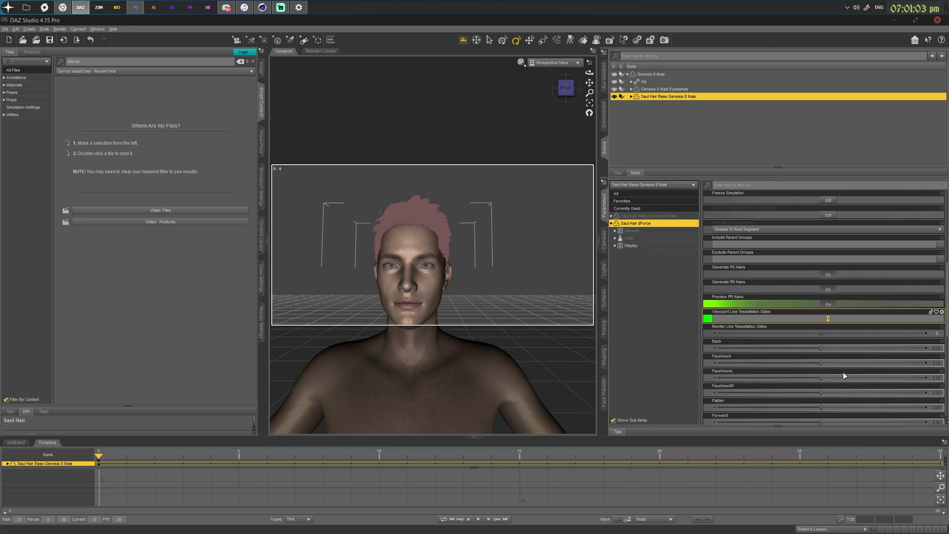
key(Return)
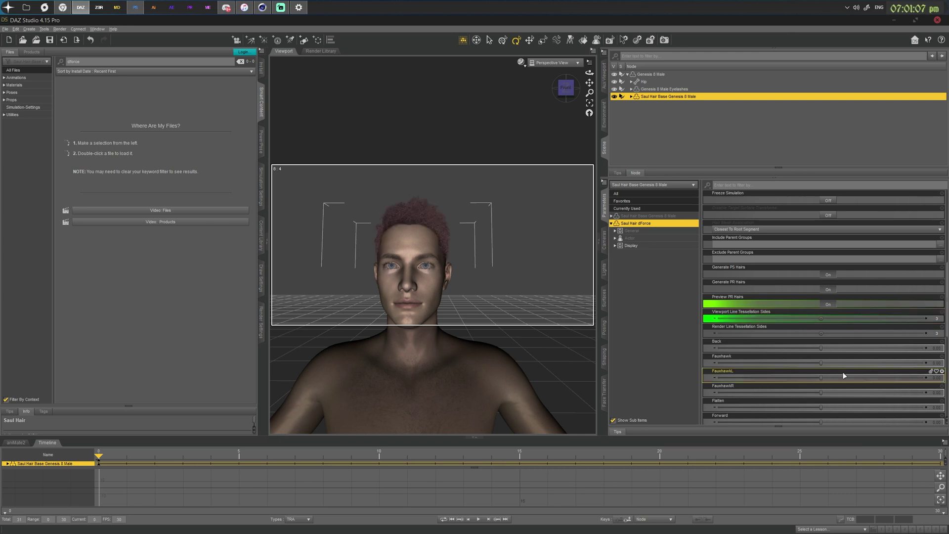
drag(567, 79, 573, 130)
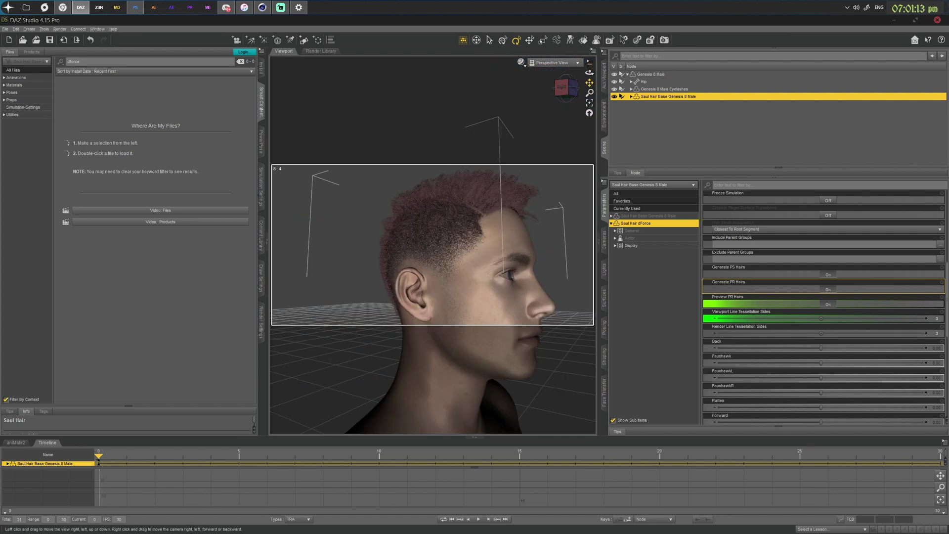
drag(590, 83, 588, 82)
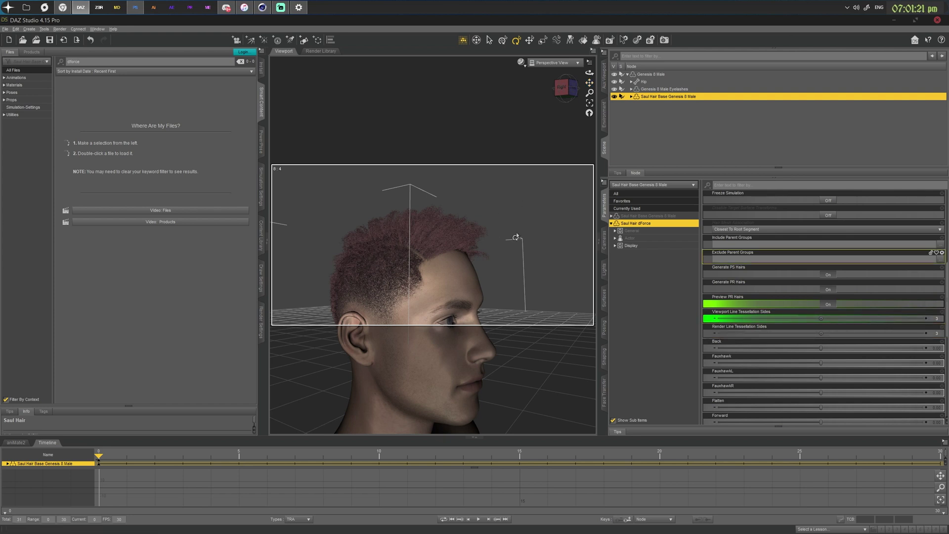
Step: Export the hair as DFORCE HAIR.obj, overwriting the old file and accepting the OBJ export options
click(5, 28)
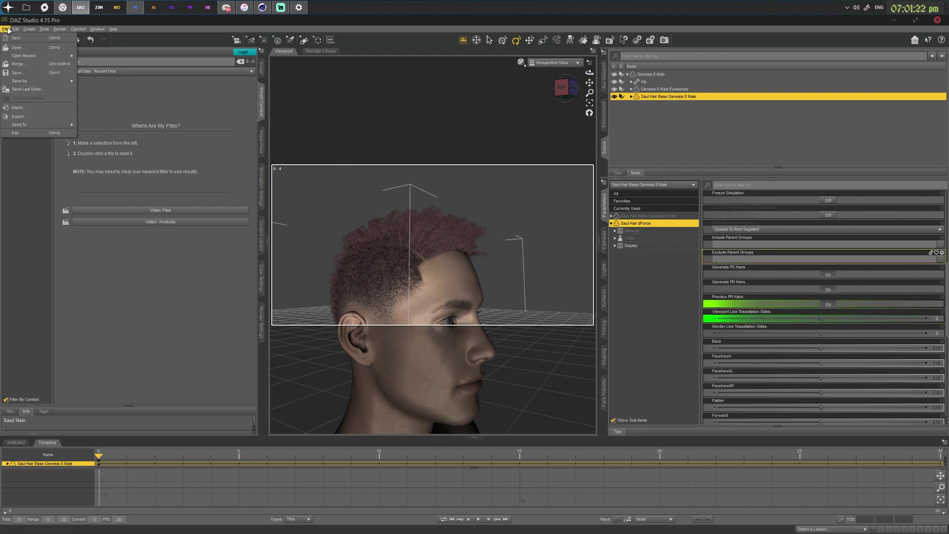
click(50, 116)
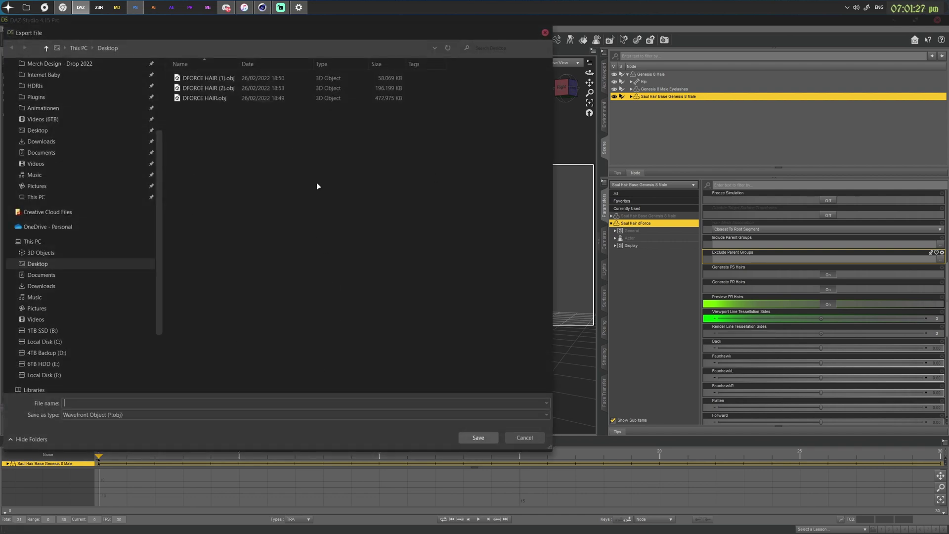
click(224, 100)
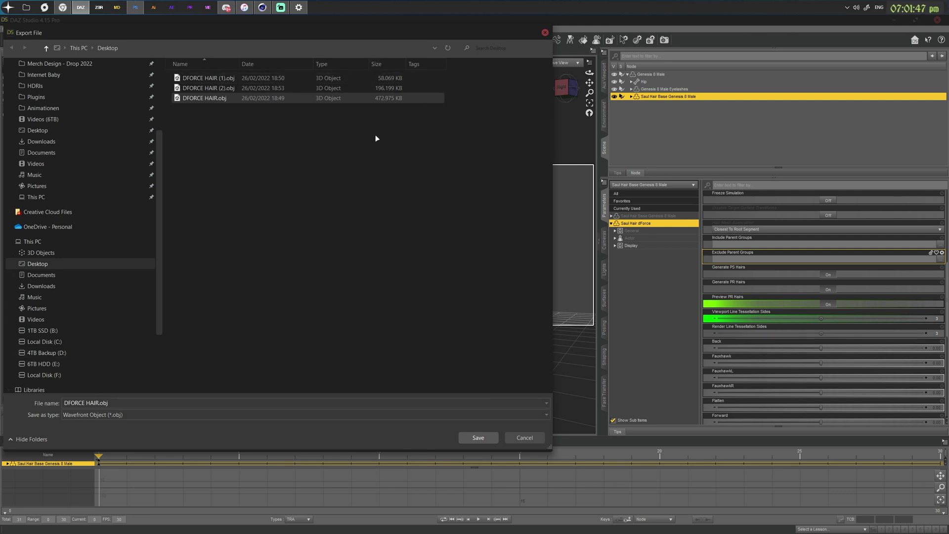
click(479, 438)
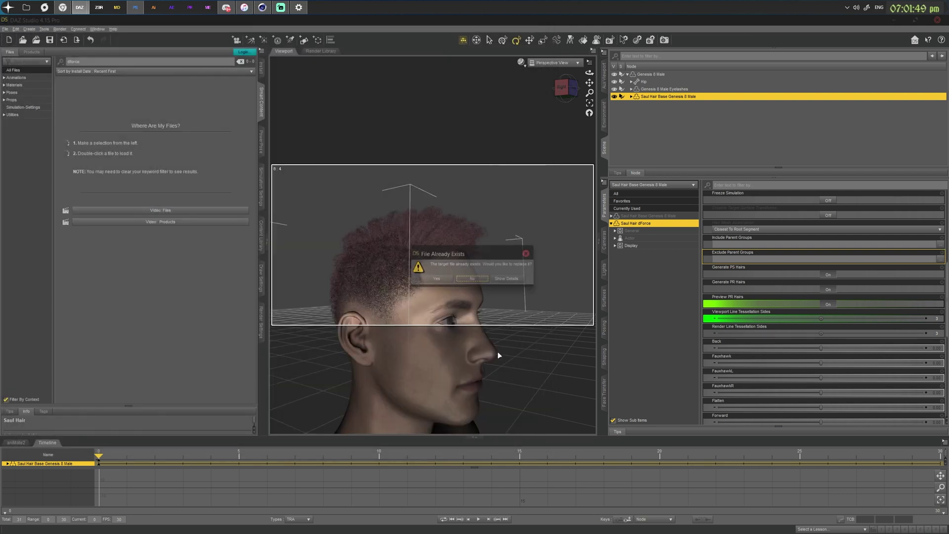
click(441, 280)
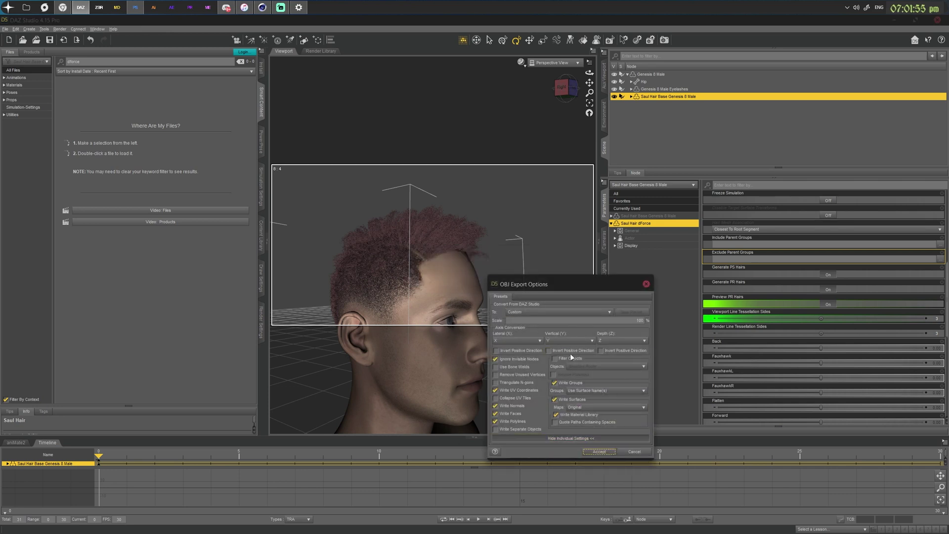
click(597, 452)
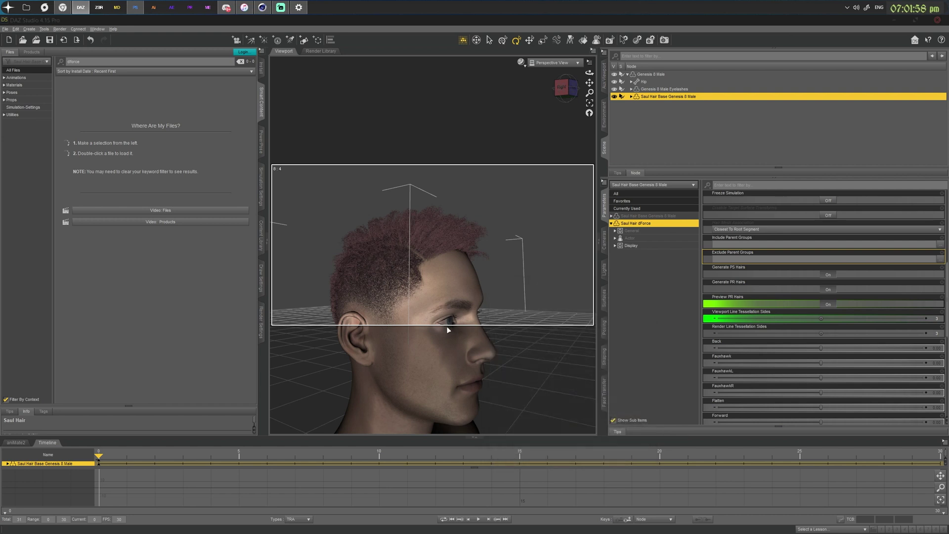
Step: Switch to Cinema 4D and merge DFORCE HAIR.obj into the scene with Merge Objects
click(262, 8)
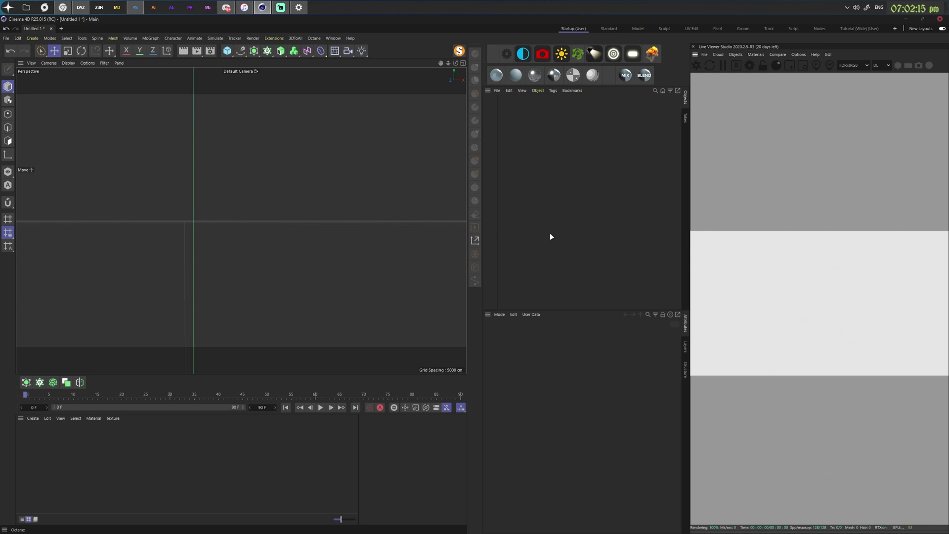
click(497, 90)
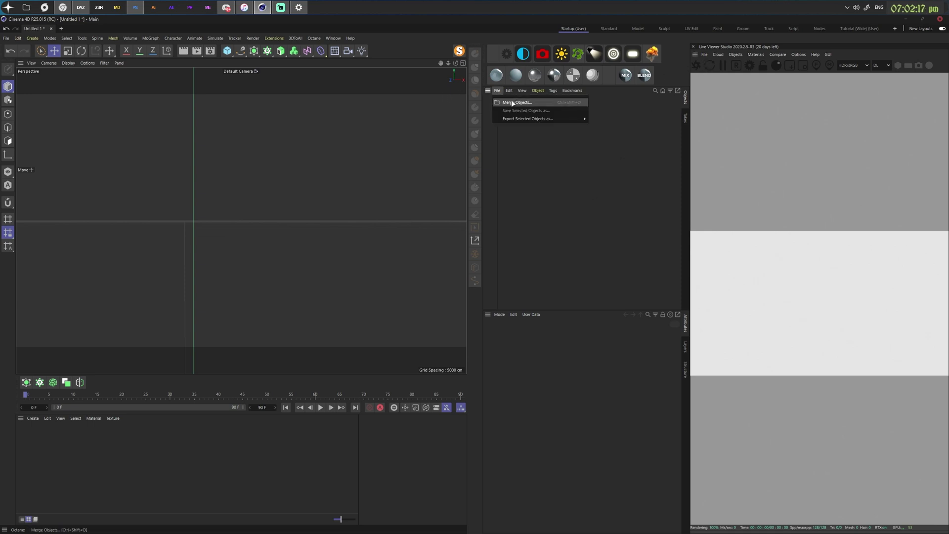
click(508, 101)
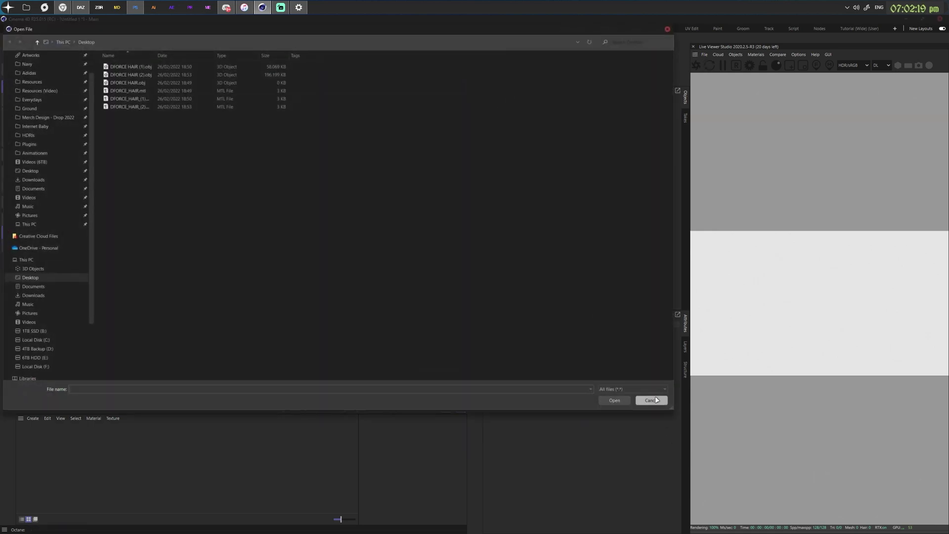
click(651, 400)
click(494, 91)
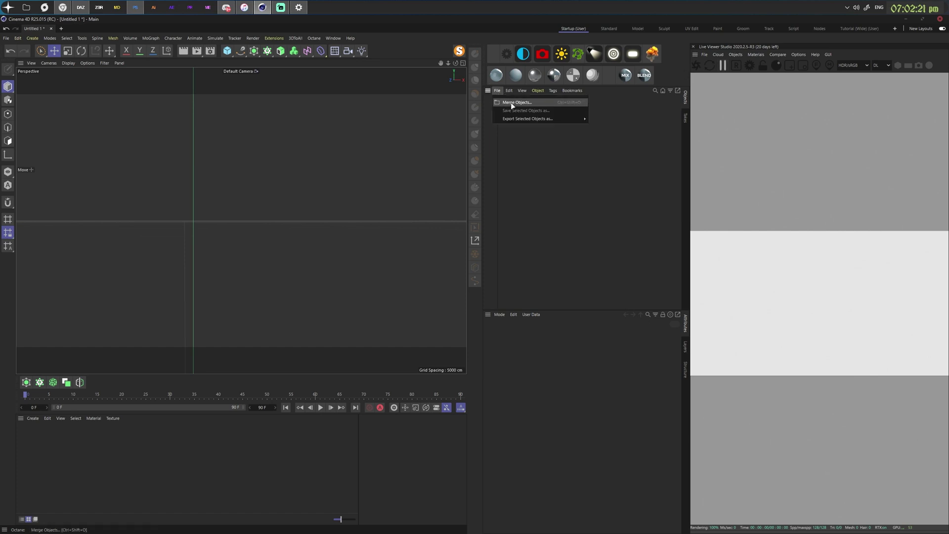
click(508, 102)
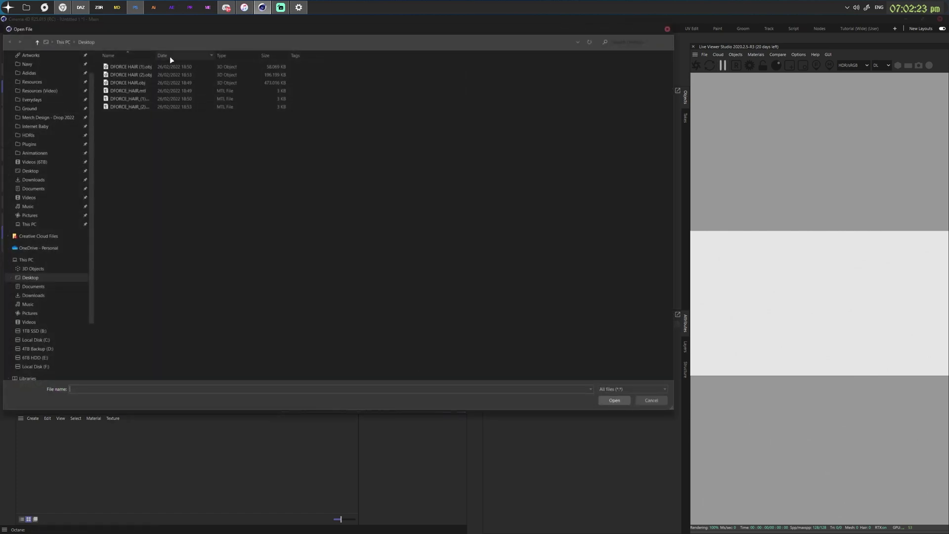
drag(154, 55, 262, 55)
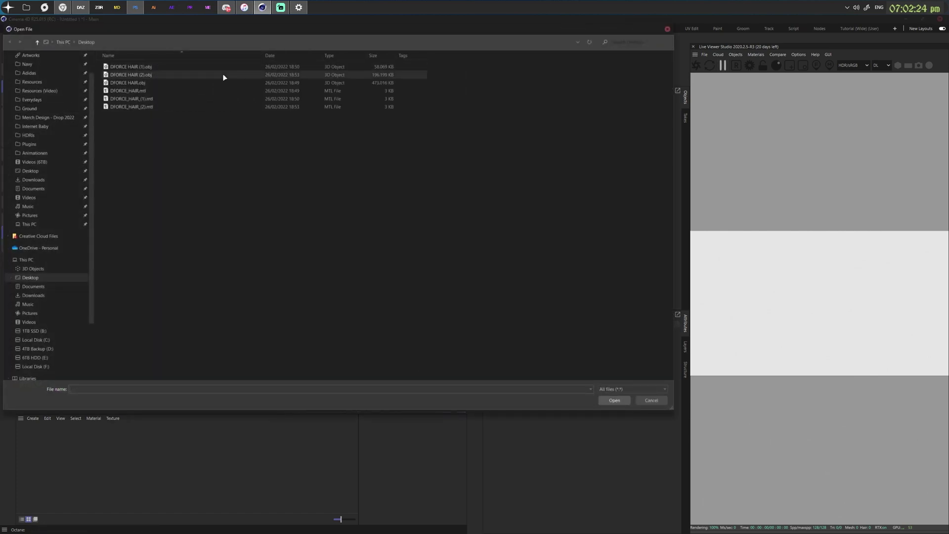
double_click(156, 83)
click(141, 206)
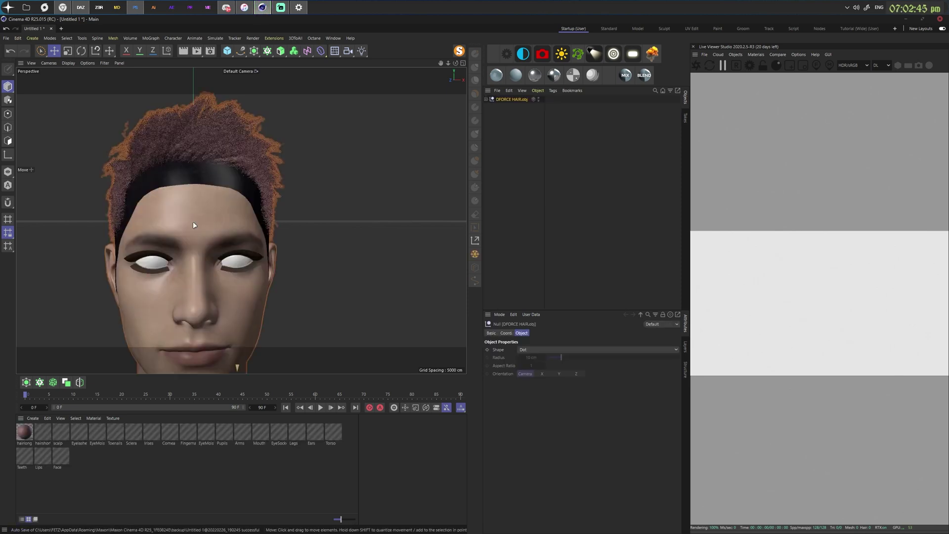
Step: Merge DFORCE HAIR (2).obj and place that head at P.X 20 cm
drag(448, 63, 442, 102)
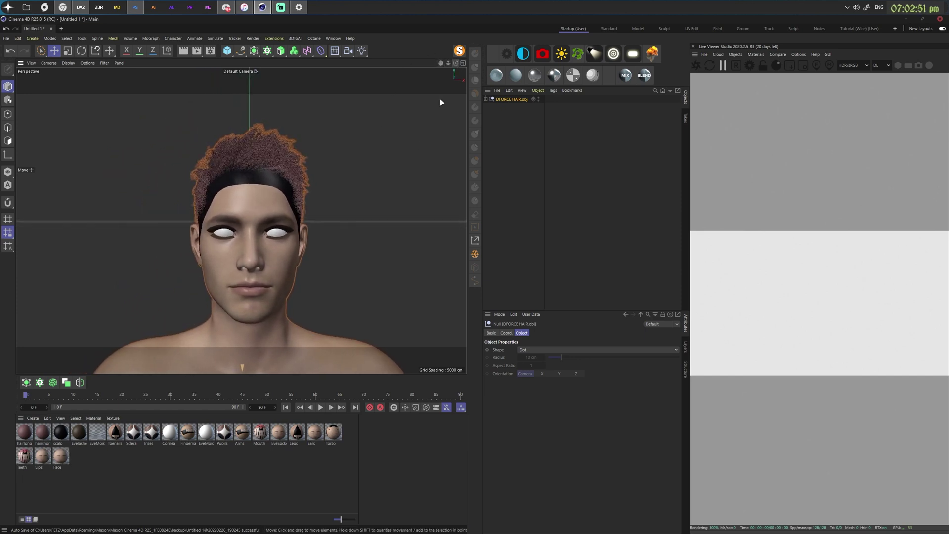
click(486, 99)
click(486, 100)
click(497, 90)
click(514, 100)
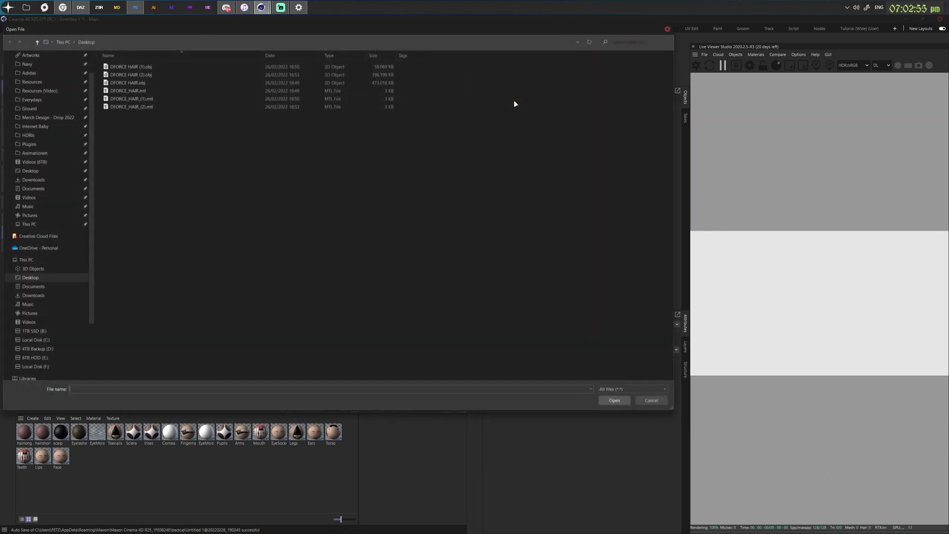
double_click(148, 74)
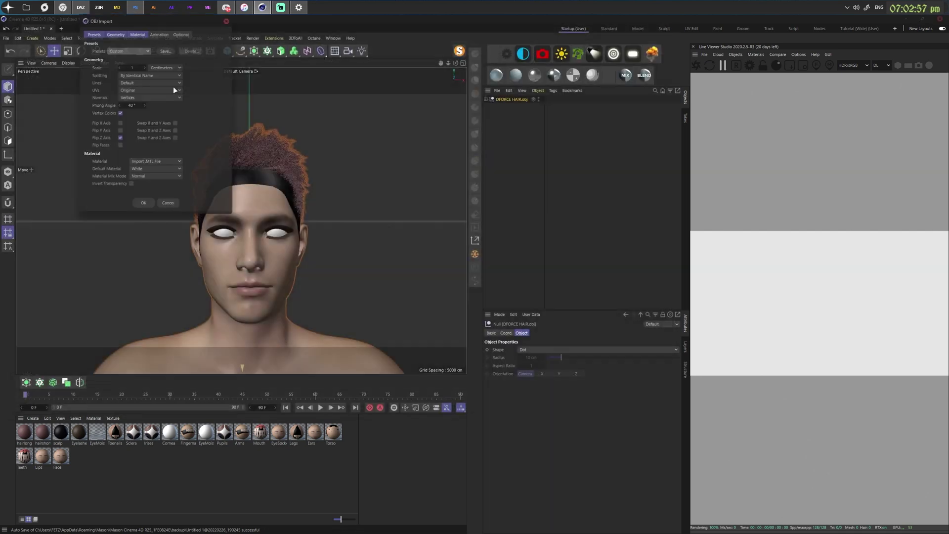
click(147, 203)
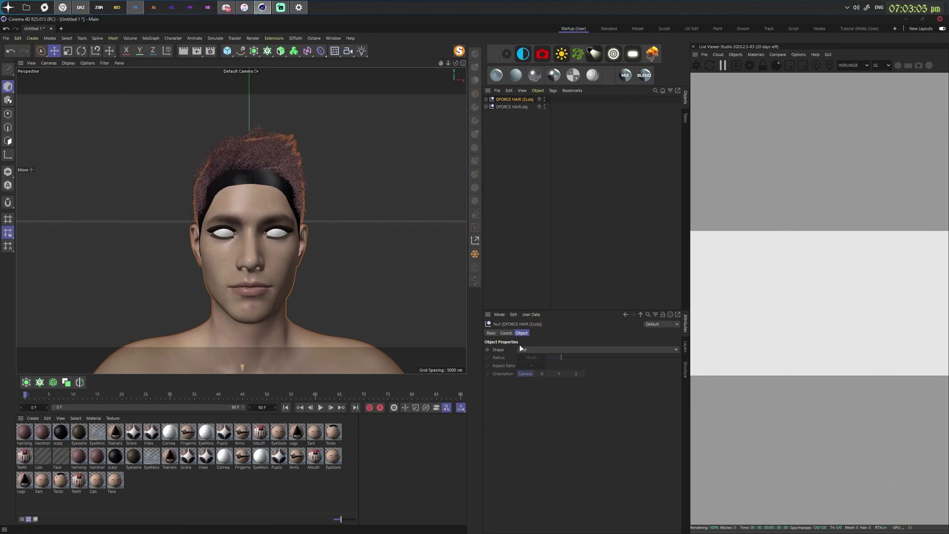
click(506, 332)
drag(569, 349, 516, 349)
drag(450, 68, 442, 69)
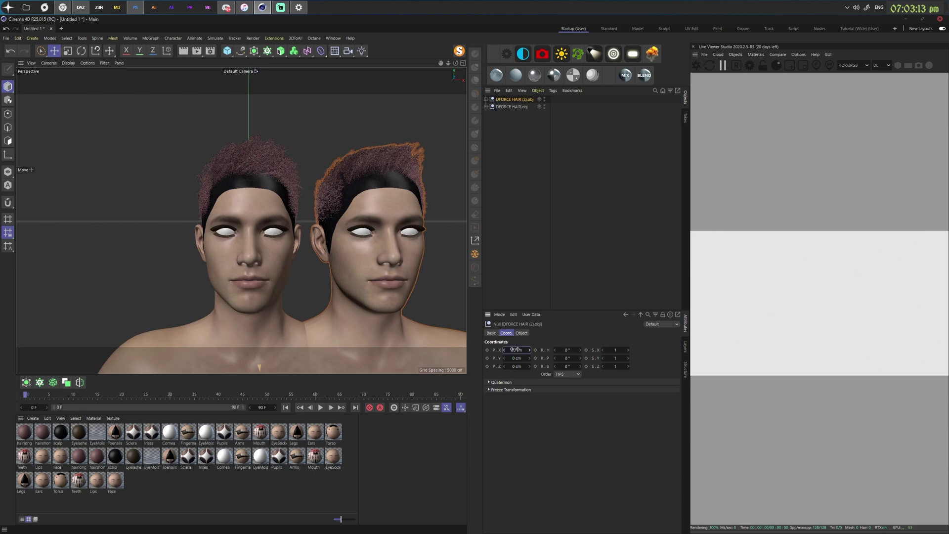
drag(514, 349, 514, 349)
Step: Merge DFORCE HAIR (1).obj and select its P.X position field
click(497, 90)
click(512, 102)
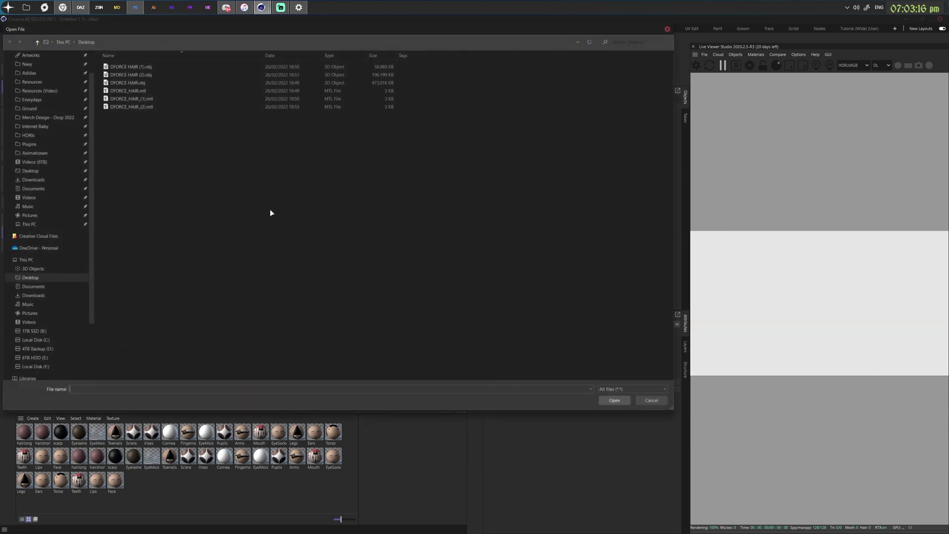
double_click(161, 65)
click(151, 204)
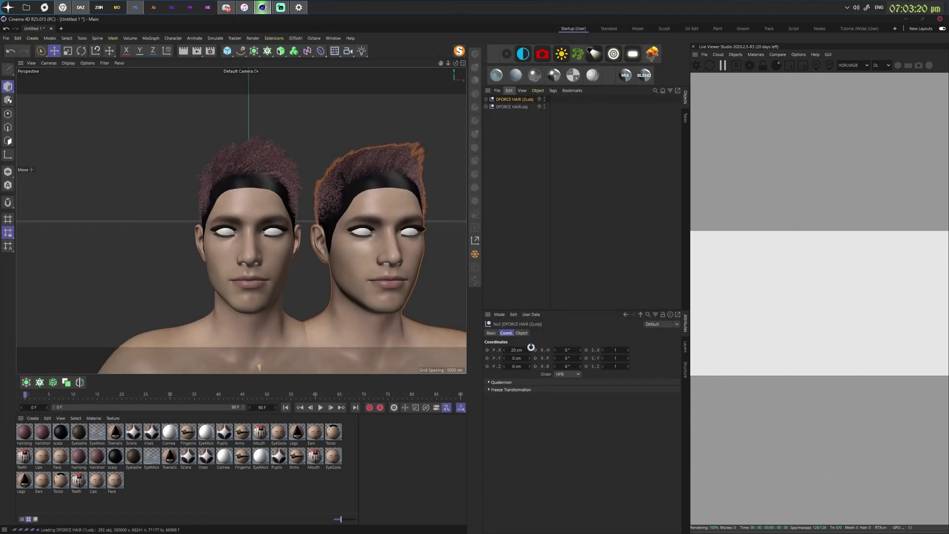
click(511, 349)
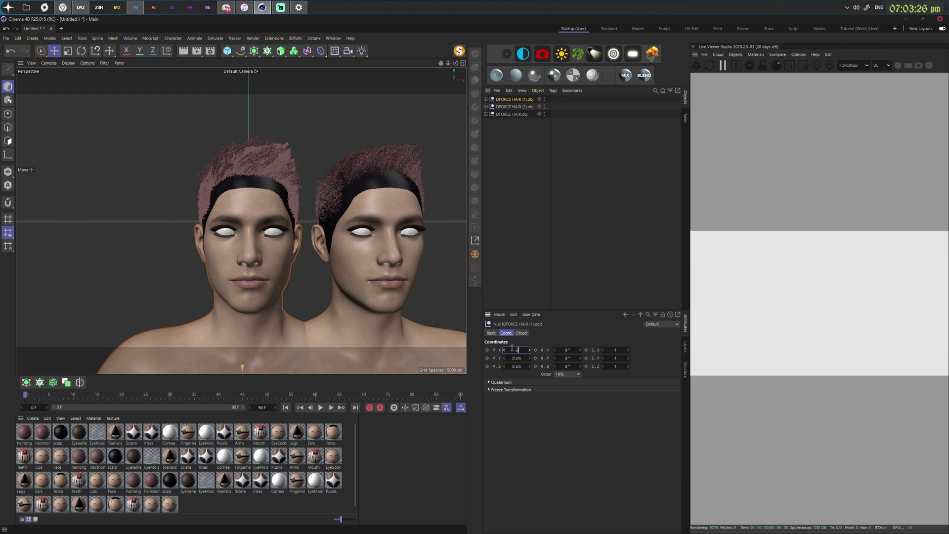
Step: Move the third head to P.X -25 cm and add an active OctaneCamera
text(-25)
key(Return)
click(543, 54)
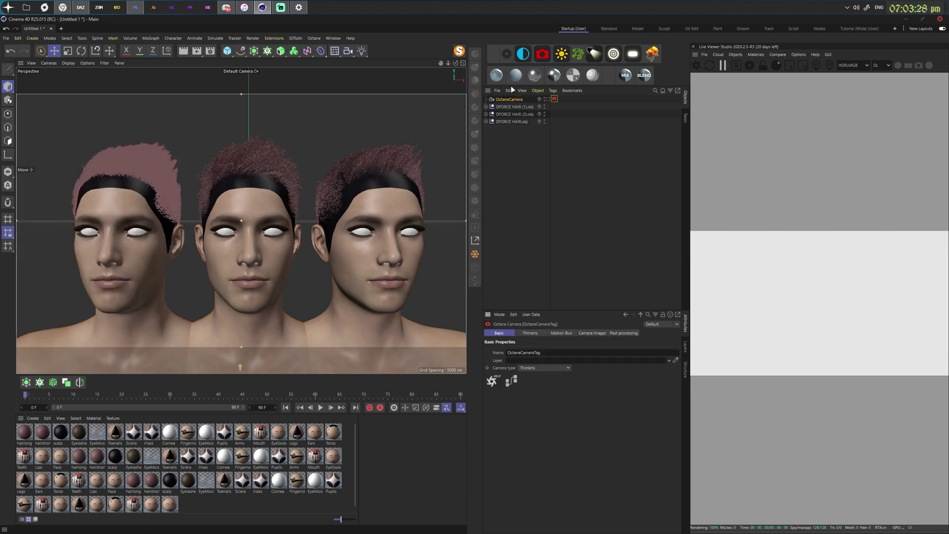
click(547, 98)
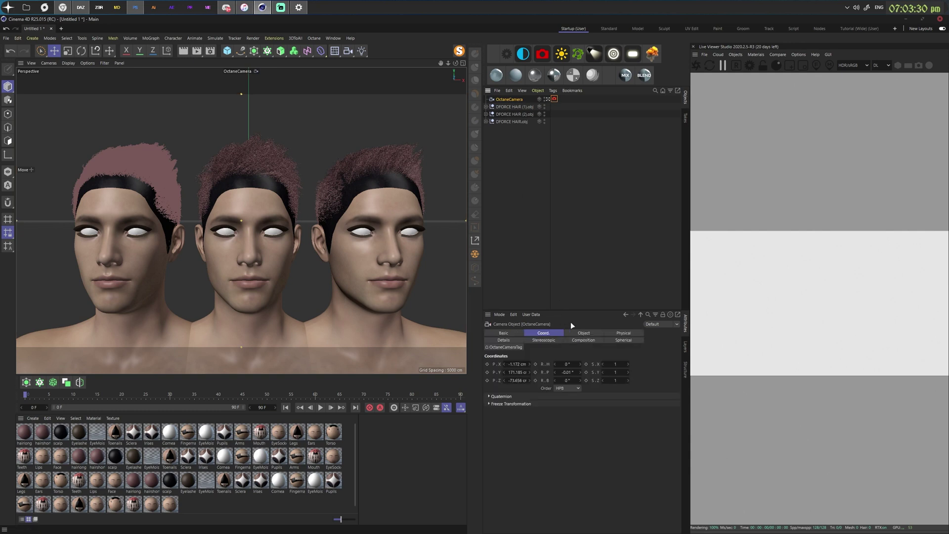
Step: Set the OctaneCamera's focal length to 120 mm and frame the three heads
click(583, 333)
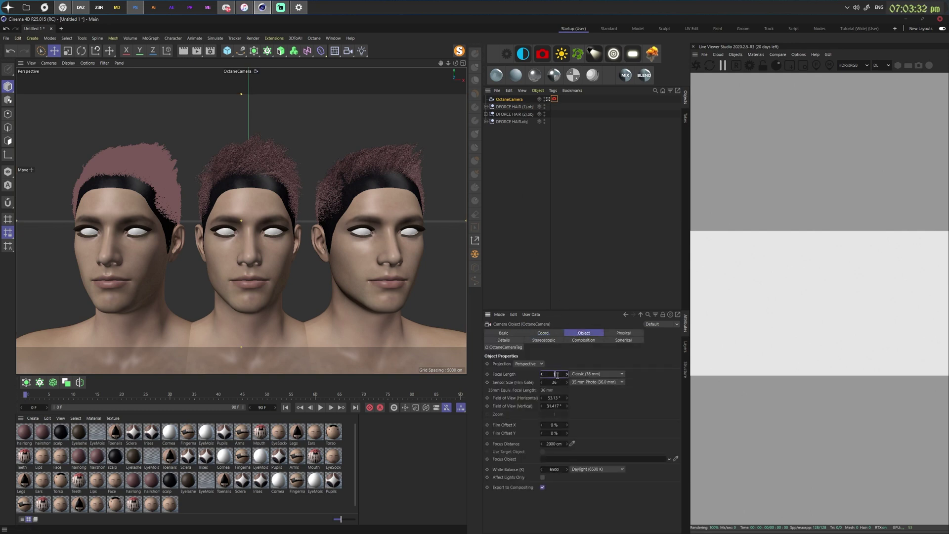
click(557, 375)
text(120)
key(Return)
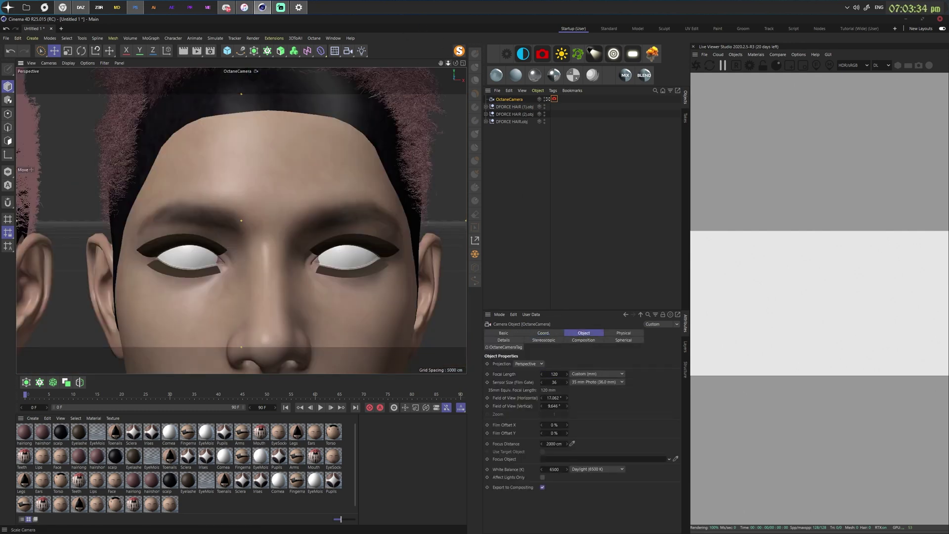
scroll(241, 221, down, 5)
scroll(242, 220, up, 4)
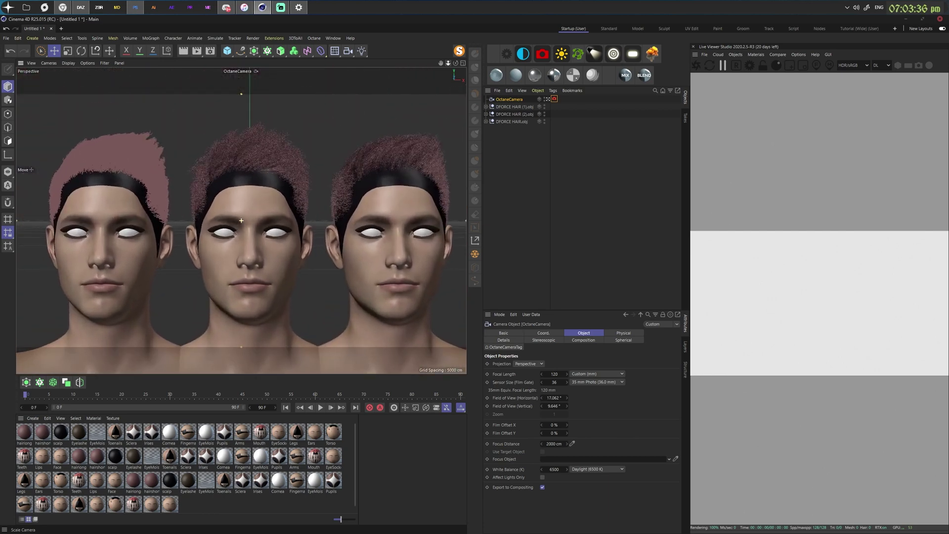
scroll(241, 221, up, 1)
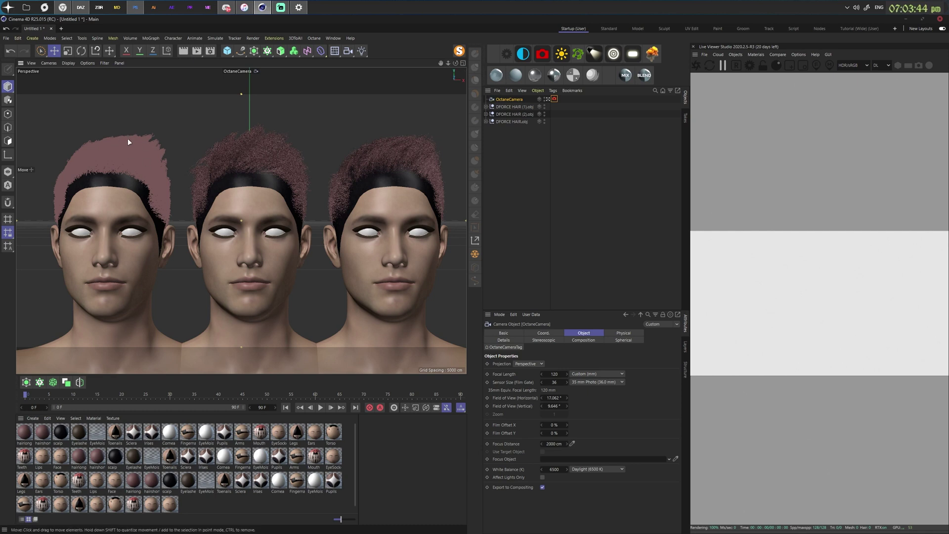
Step: Start the Octane Live Viewer render and resize it beside the object list
click(696, 65)
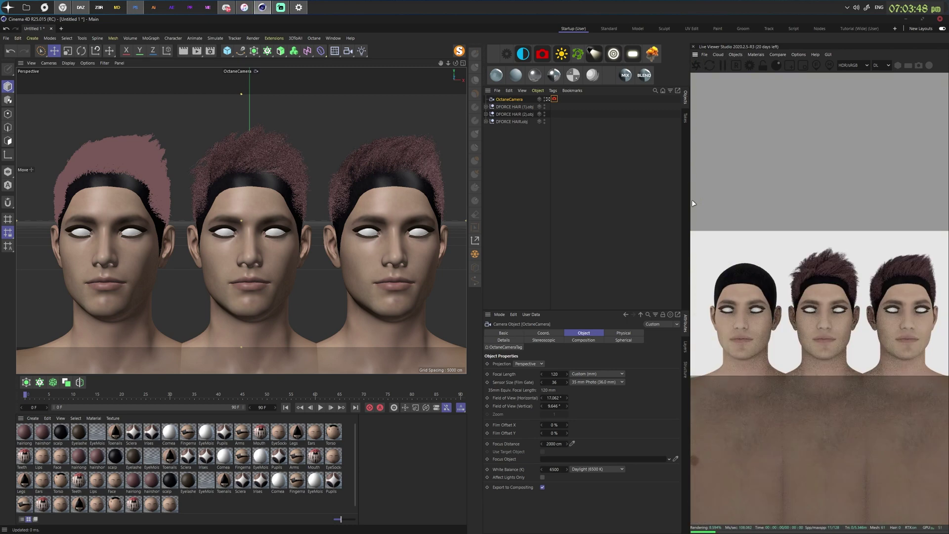
drag(692, 237, 535, 247)
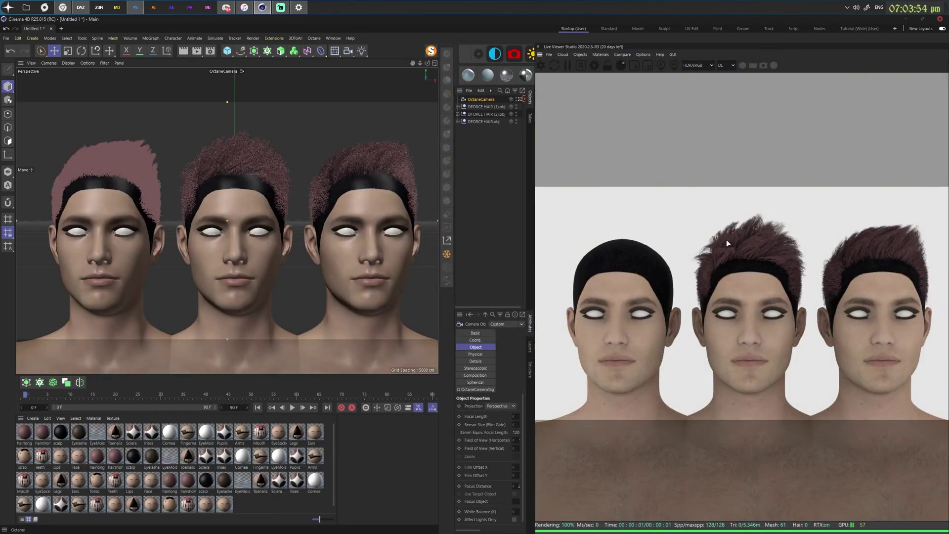
drag(537, 117, 567, 117)
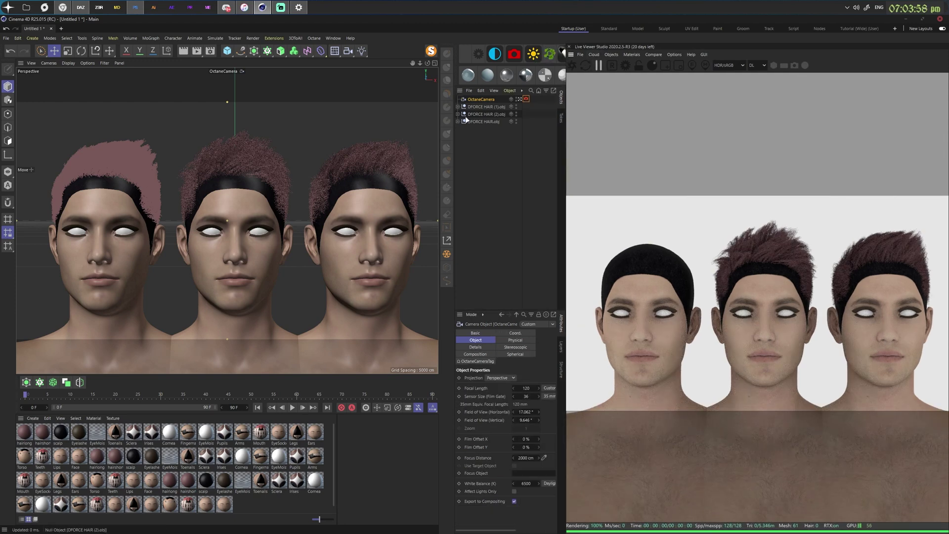
Step: Expand DFORCE HAIR (1).obj, then hairshort and hairlong, and select their hair splines
click(458, 107)
click(462, 255)
click(462, 270)
click(484, 263)
click(484, 277)
mouse_move(503, 304)
mouse_down()
mouse_move(538, 307)
mouse_move(502, 306)
mouse_up()
Step: Select the hairshort and hairlong objects of DFORCE HAIR (1), then collapse its hierarchy
click(479, 255)
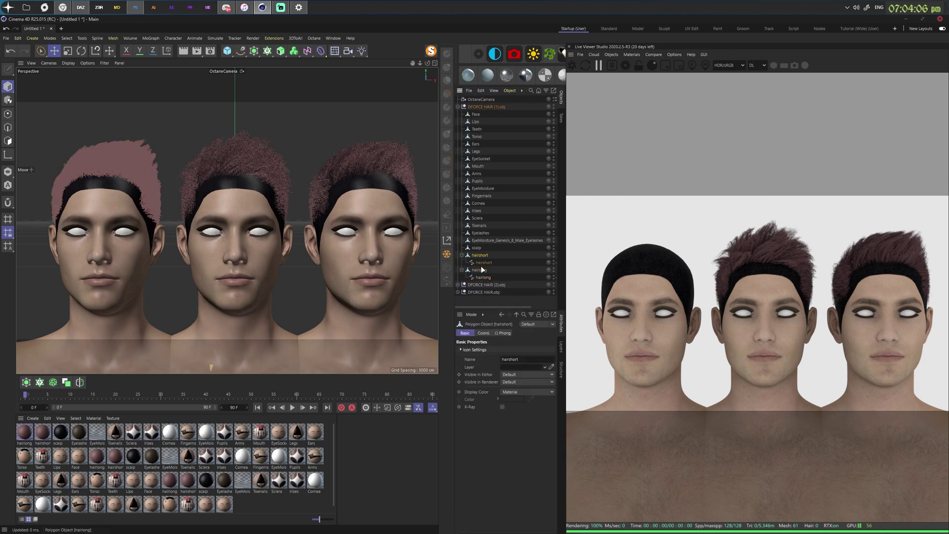
click(482, 269)
click(483, 263)
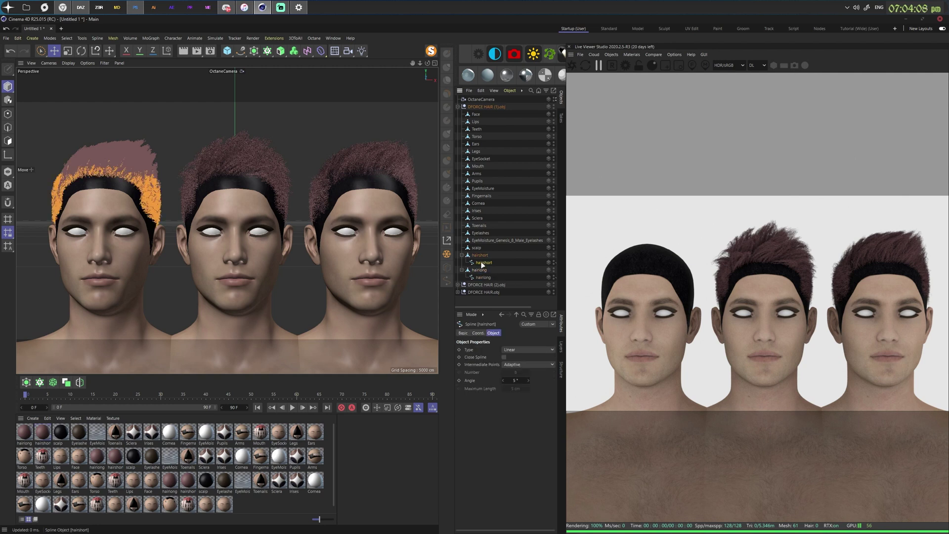
click(482, 256)
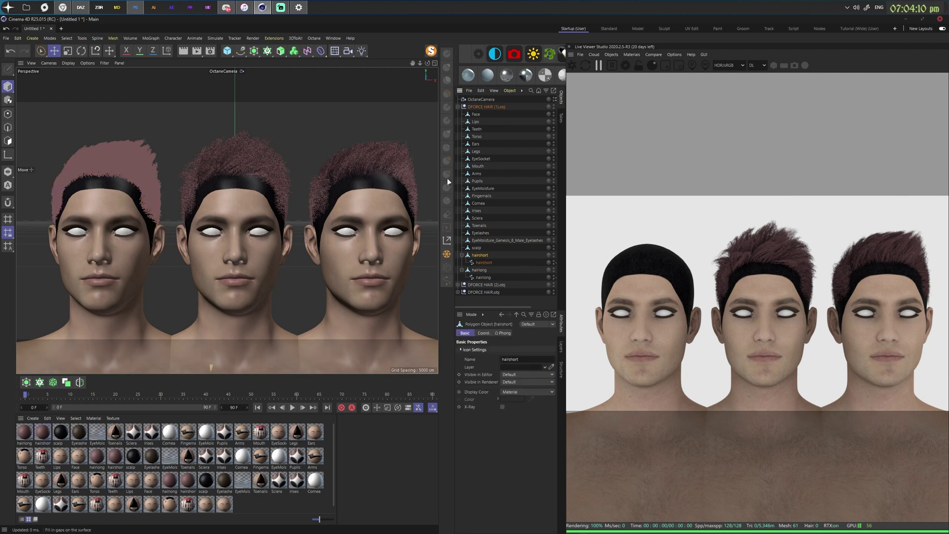
click(457, 107)
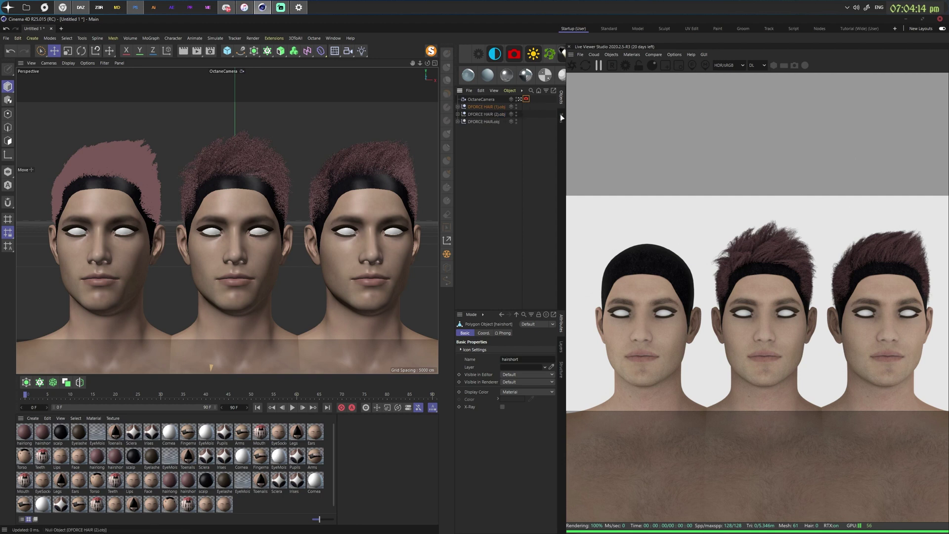
Step: Hide DFORCE HAIR (1) in the viewport and move the OctaneCamera to P.X 10.828 cm
click(516, 105)
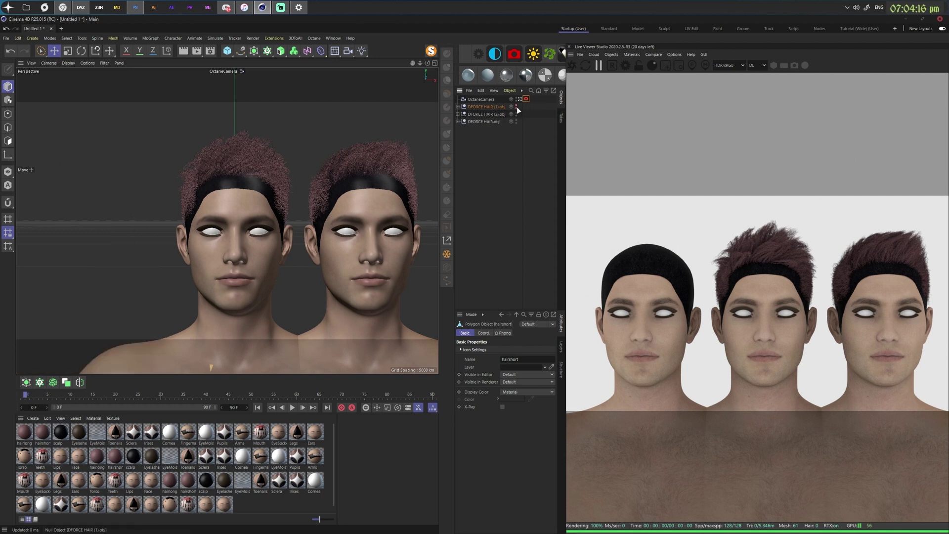
click(487, 114)
click(473, 98)
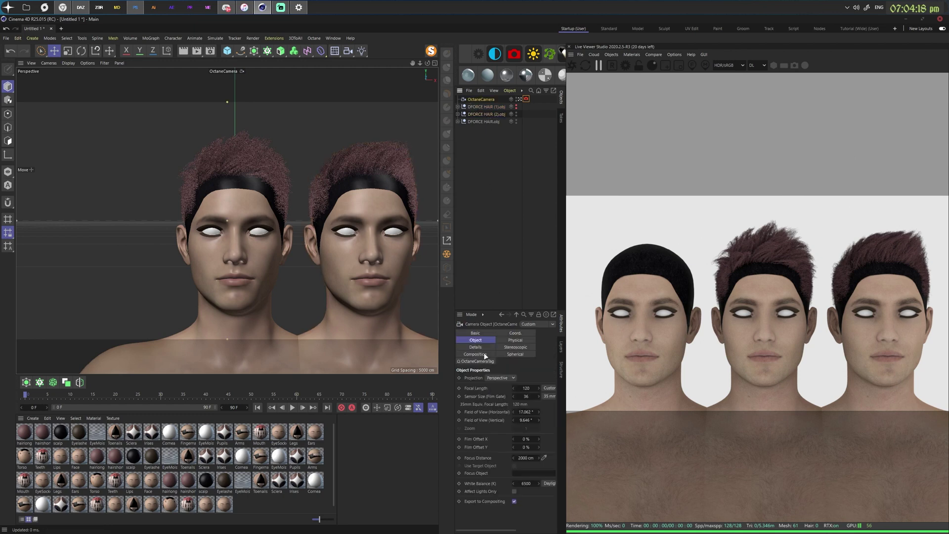
click(506, 333)
drag(483, 378, 501, 395)
Step: Browse the hair groups and select the hairshort mesh of DFORCE HAIR (2)
click(459, 107)
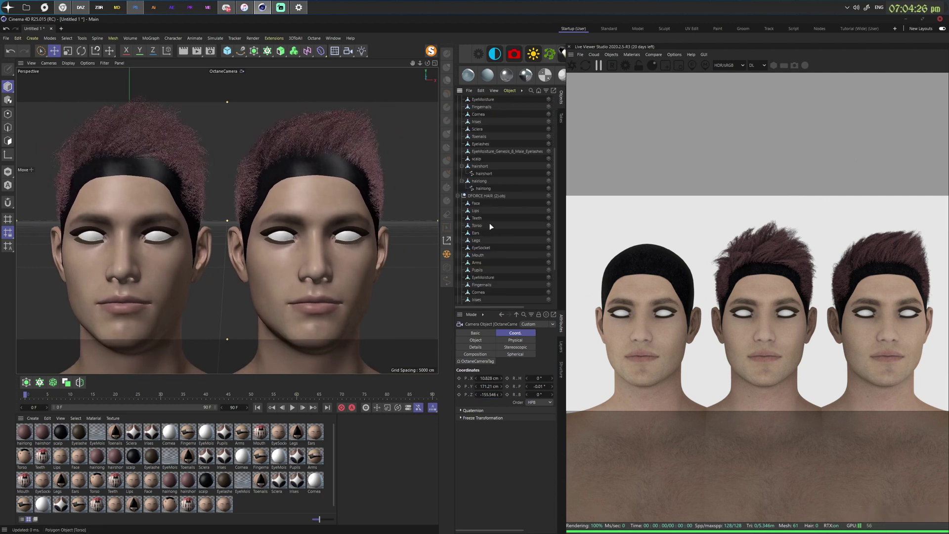
click(457, 105)
click(475, 106)
click(483, 274)
click(481, 255)
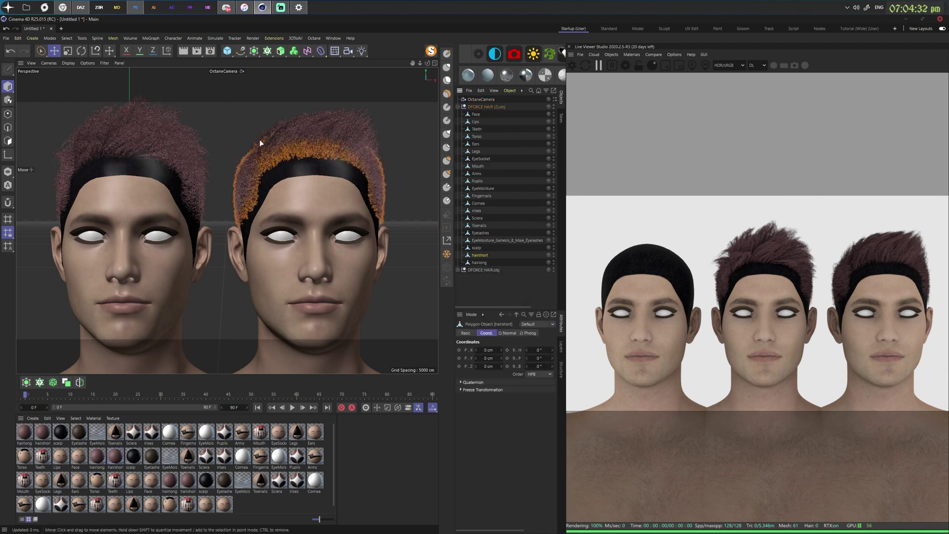
Step: In Polygon mode, select DFORCE HAIR.obj's hairshort mesh to show its 687977 polys
click(458, 270)
scroll(505, 269, down, 5)
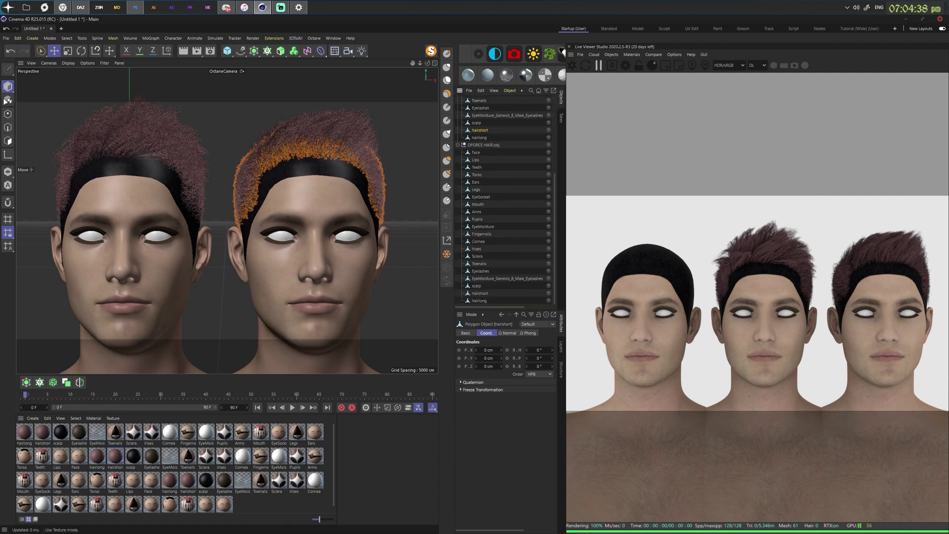
click(9, 141)
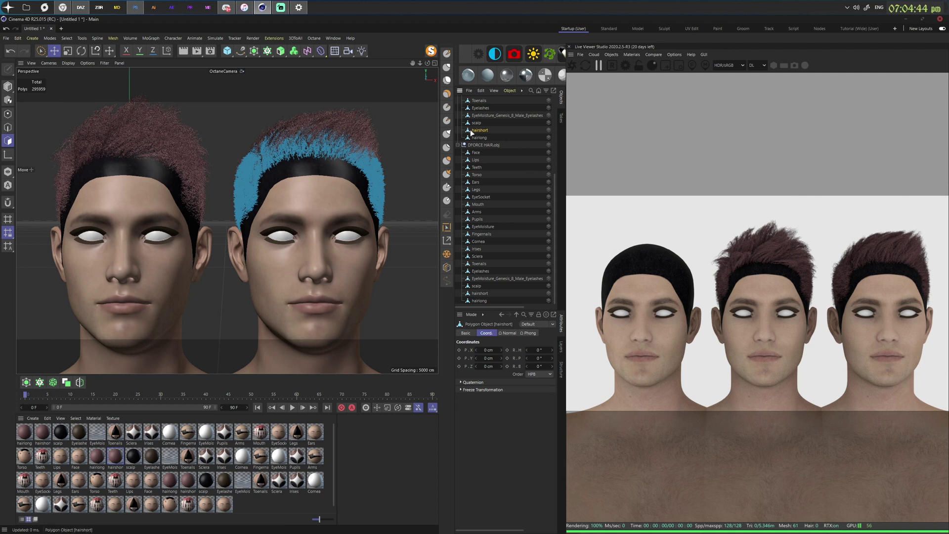
click(480, 294)
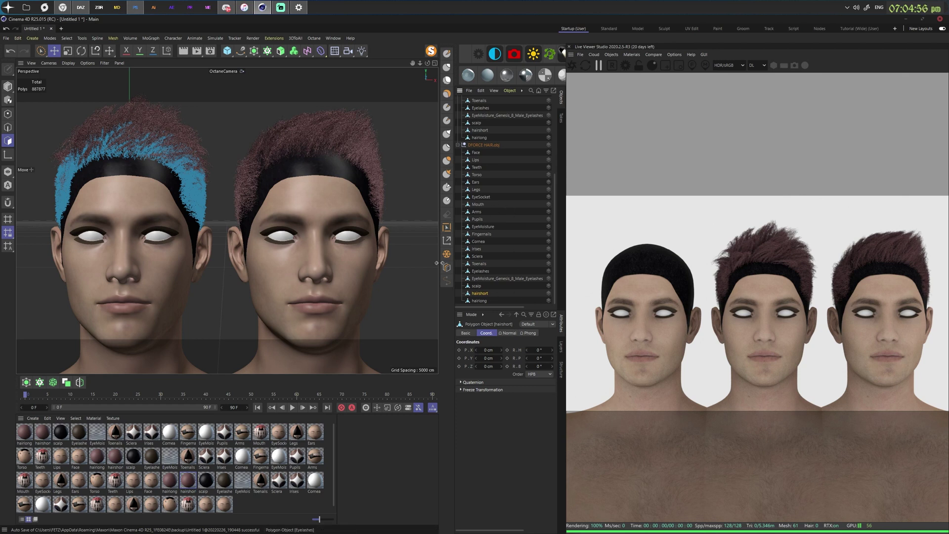
Step: Collapse DFORCE HAIR.obj, return to Model mode, deselect the hair, and zoom in on the hair
click(458, 145)
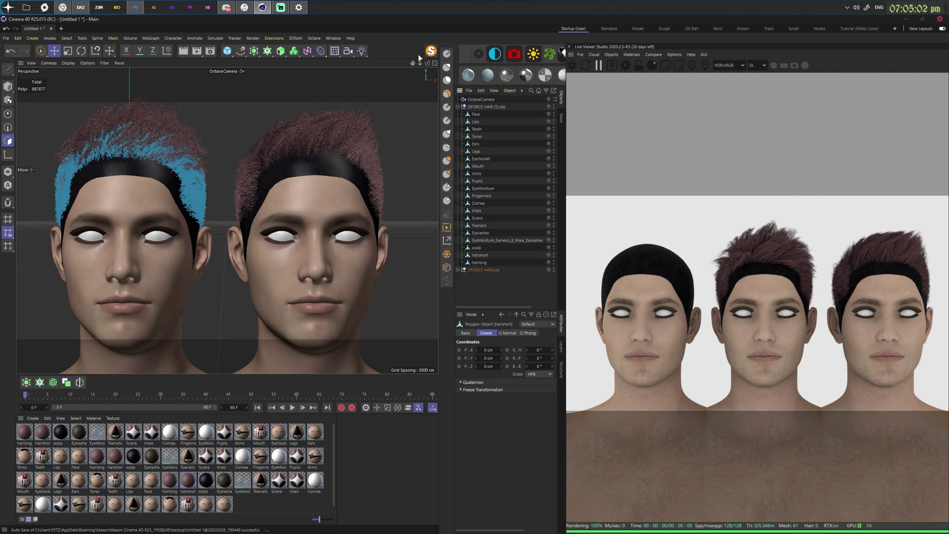
drag(419, 62, 421, 64)
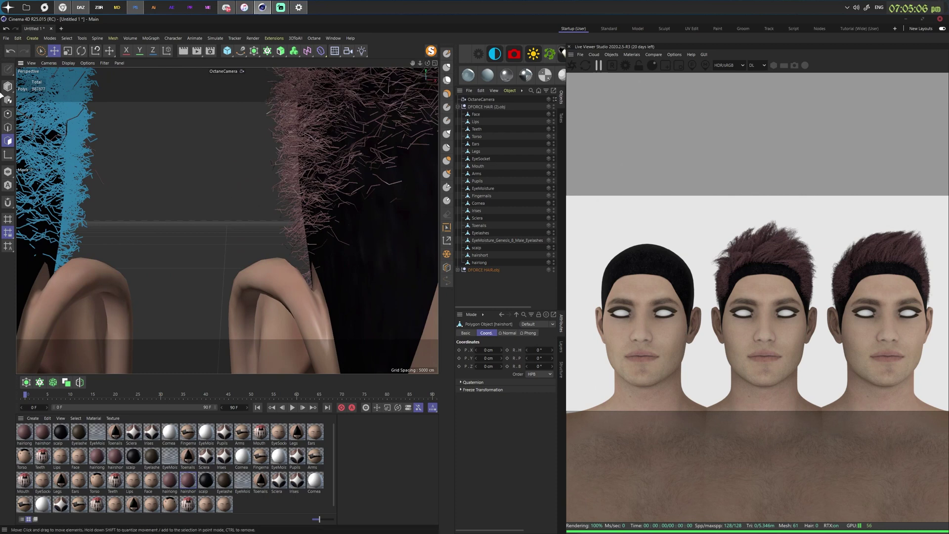
key(Return)
click(172, 162)
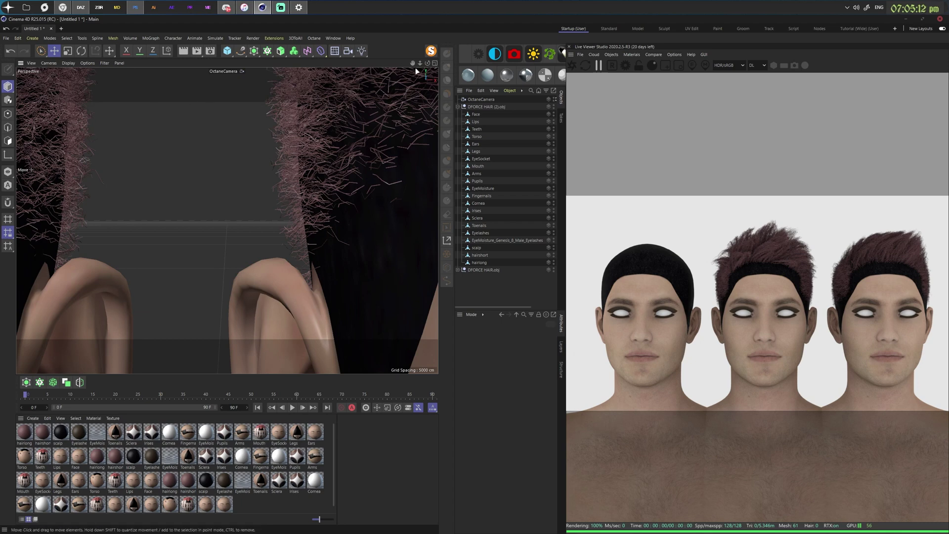
drag(412, 63, 514, 65)
mouse_move(420, 63)
mouse_down()
mouse_move(445, 64)
mouse_move(391, 74)
mouse_move(410, 63)
mouse_move(401, 63)
mouse_move(422, 66)
mouse_up()
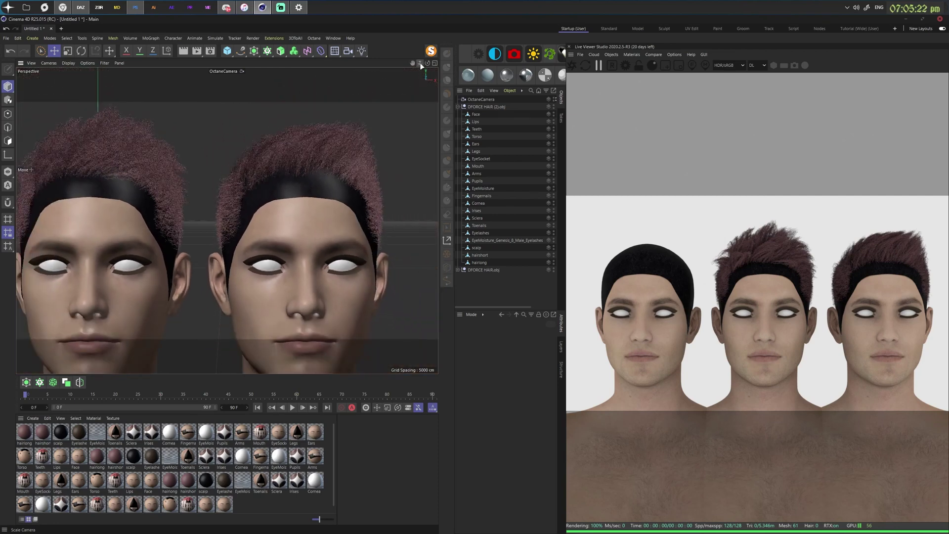
Step: Add a Cloth Surface via Commander and place it in DFORCE HAIR (2) above hairshort
click(479, 255)
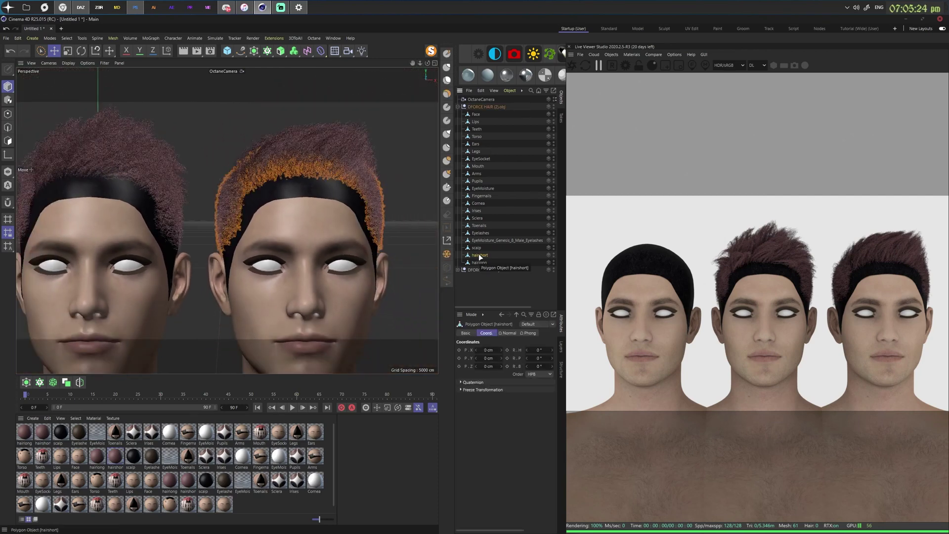
scroll(227, 221, up, 5)
scroll(227, 220, up, 5)
key(shift+c)
text(cloth)
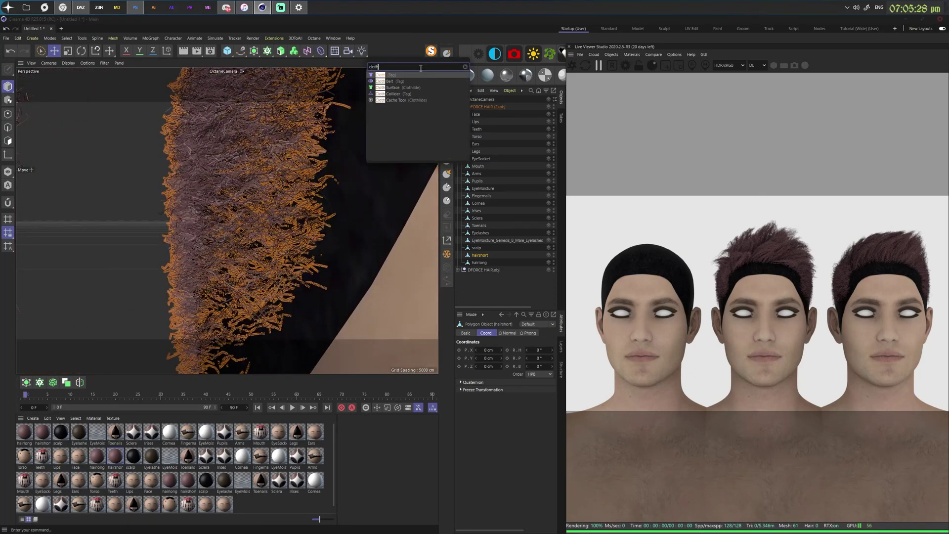
click(435, 87)
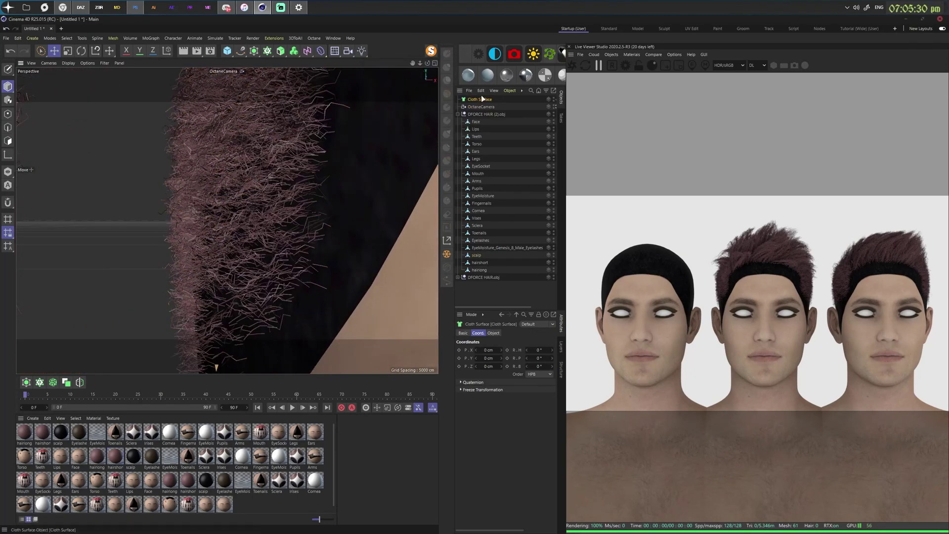
drag(482, 99, 483, 257)
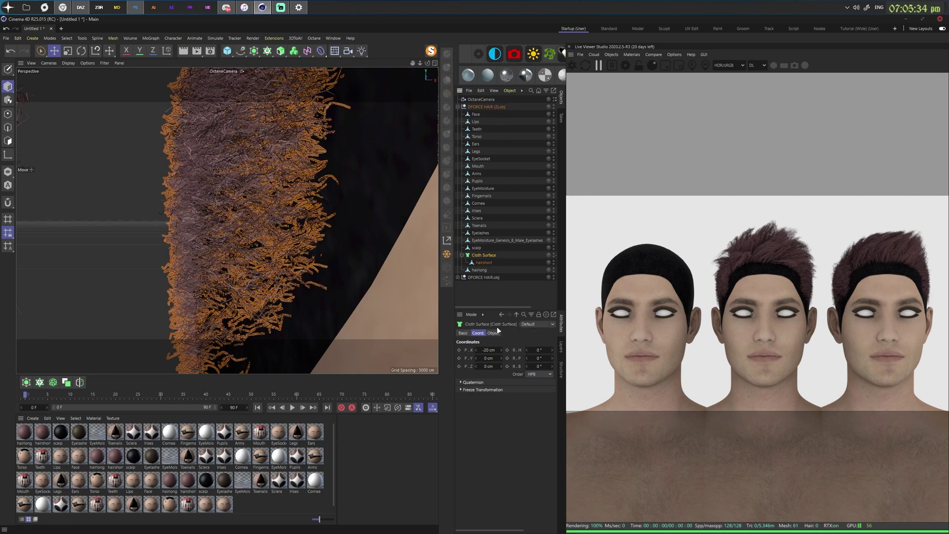
Step: Set the Cloth Surface thickness to 0 cm, deselect the hair, and widen the object list
click(493, 332)
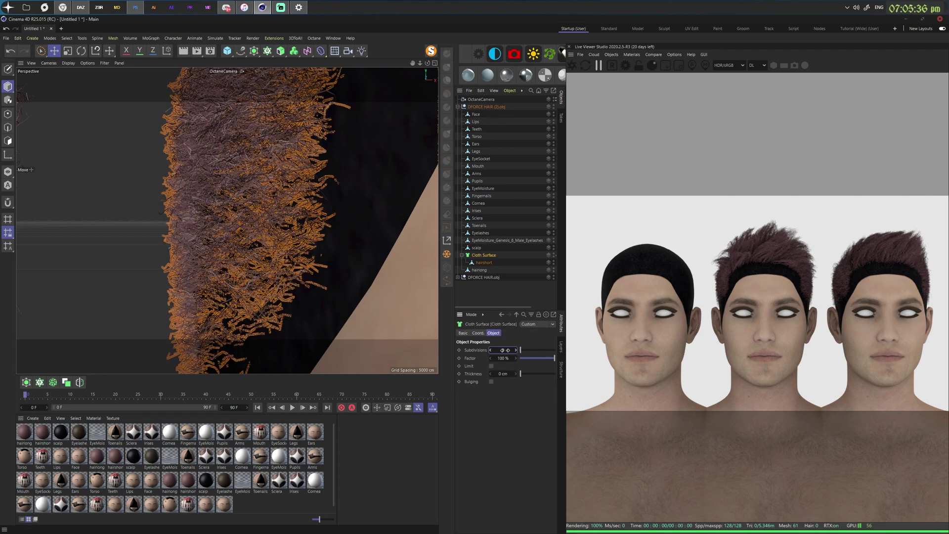
drag(500, 374, 500, 371)
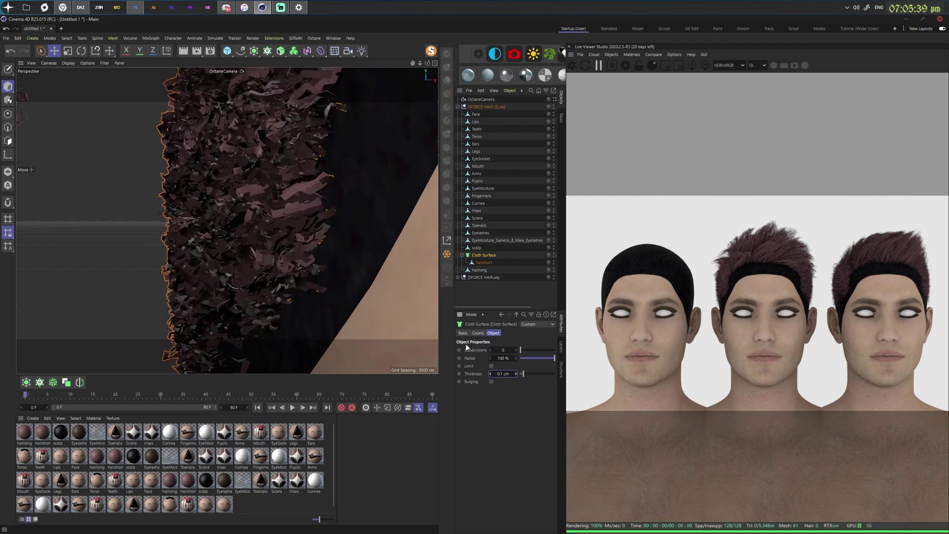
click(501, 372)
text(1.)
text(000)
key(Return)
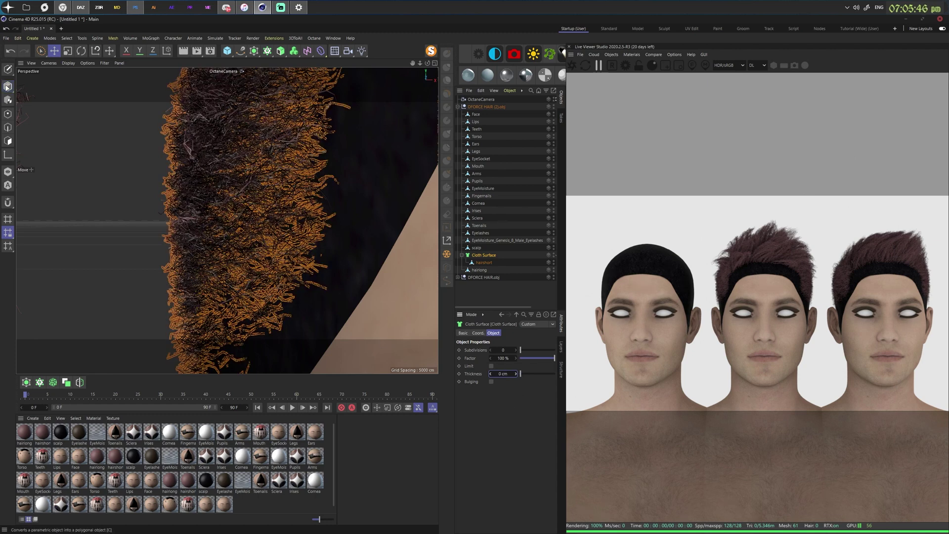
click(77, 156)
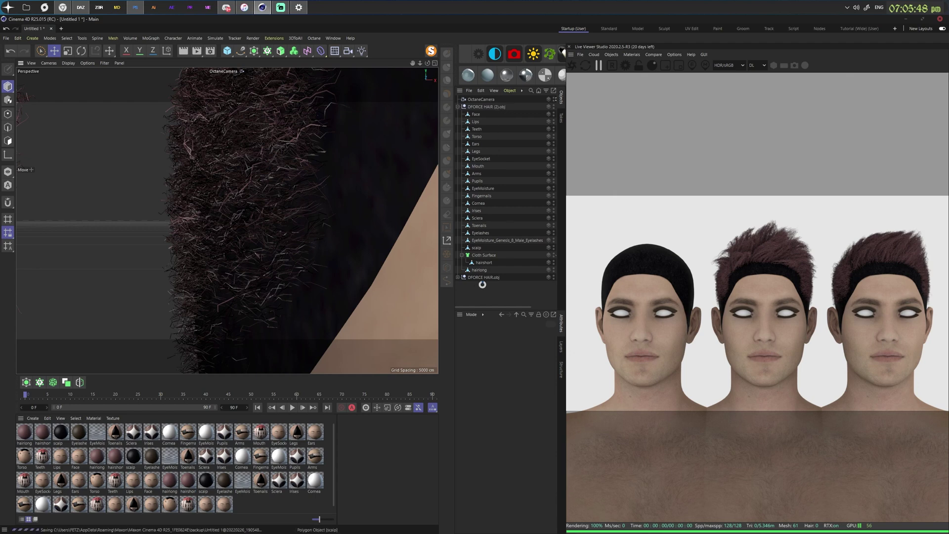
drag(452, 248, 418, 247)
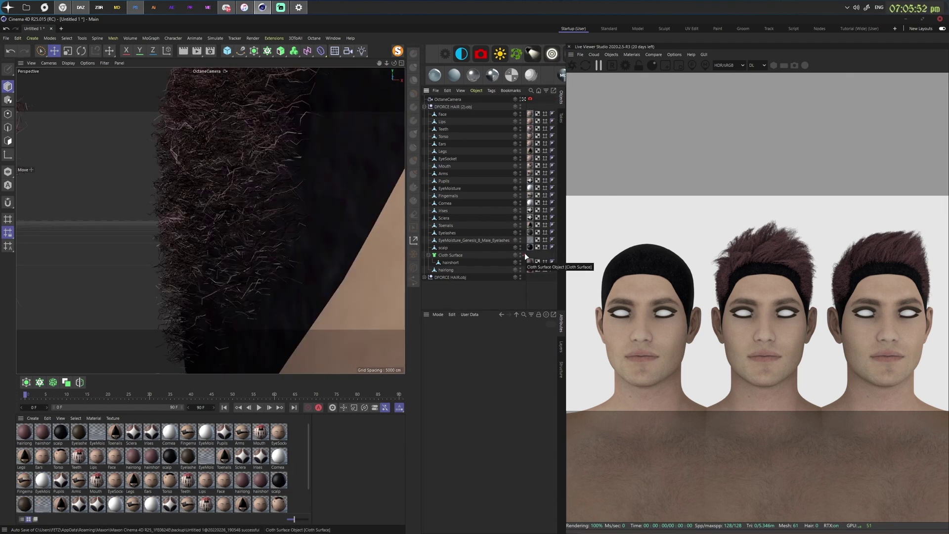
Step: Zoom the viewport out to show both full heads, then switch to the DAZ Studio window
drag(387, 65, 387, 65)
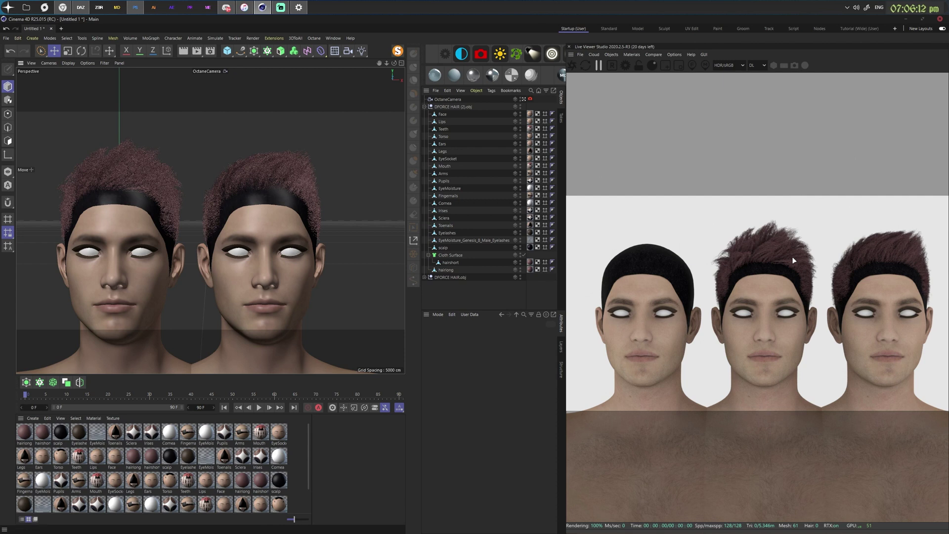
click(80, 7)
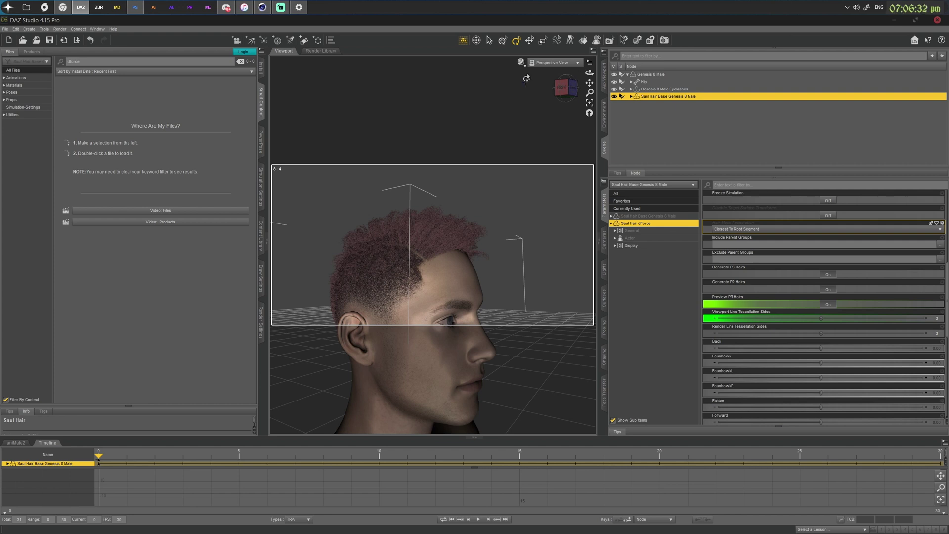
mouse_move(269, 9)
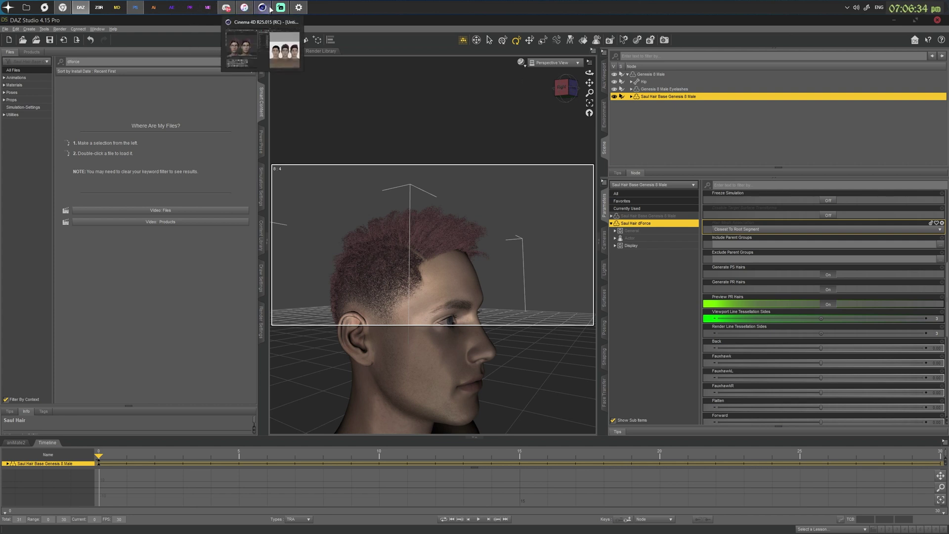